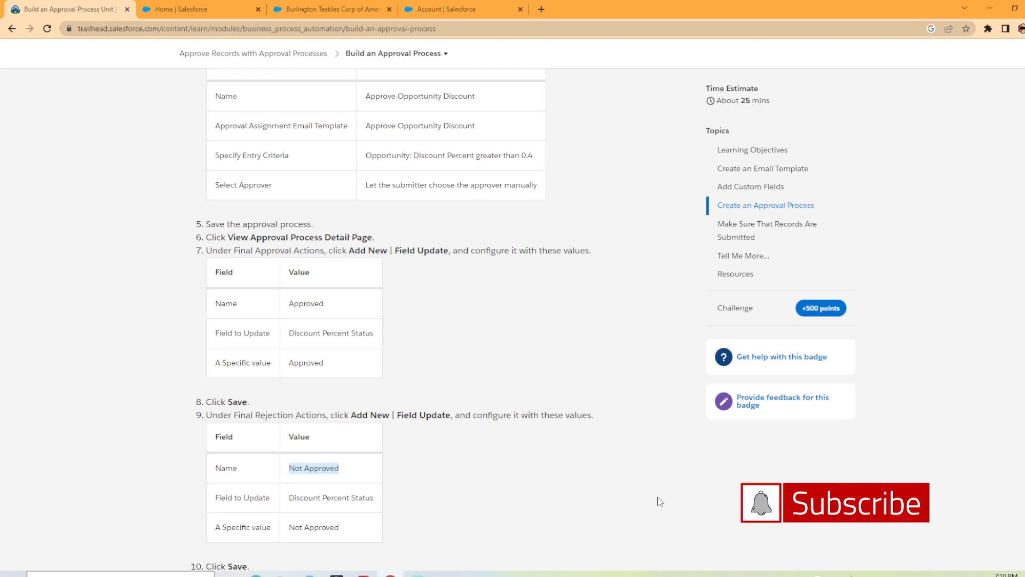
- Read the hands-on challenge requirements for creating an account approval process
scroll(646, 489, down, 4)
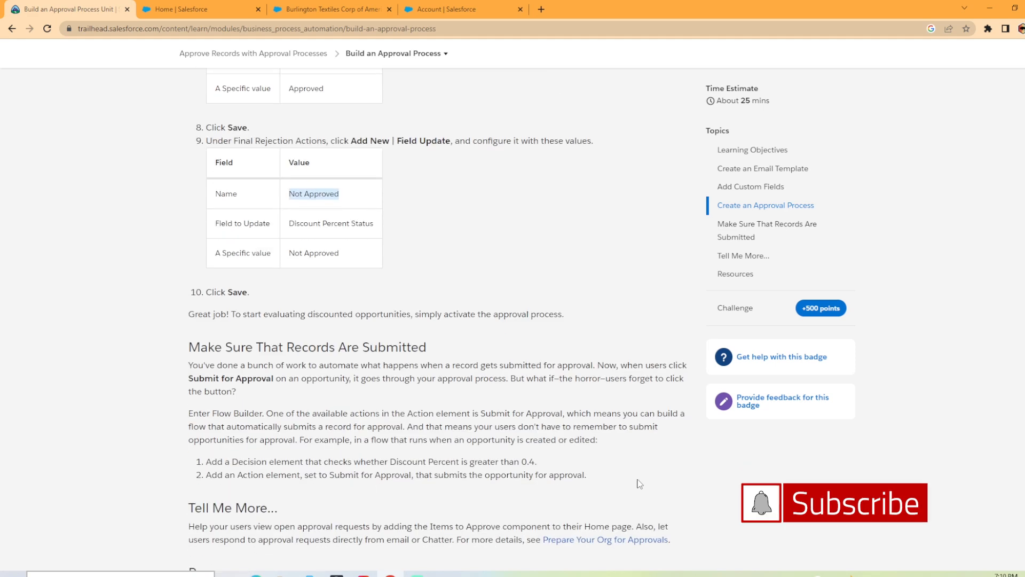
scroll(641, 483, down, 5)
scroll(641, 483, down, 5)
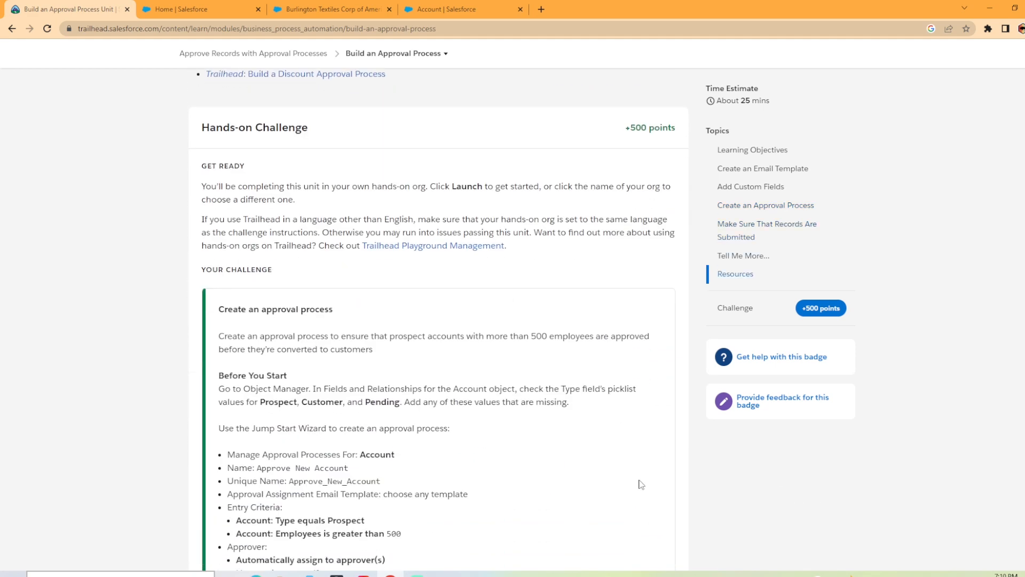
scroll(641, 484, down, 2)
scroll(636, 487, up, 1)
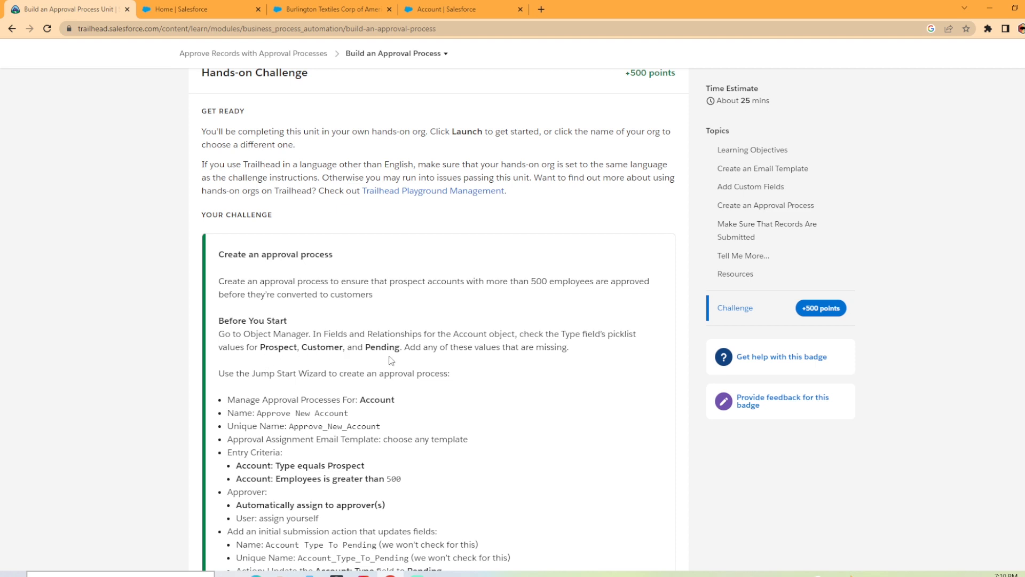
- Check the Account object's Type field for the picklist values Prospect, Customer and Pending
click(443, 3)
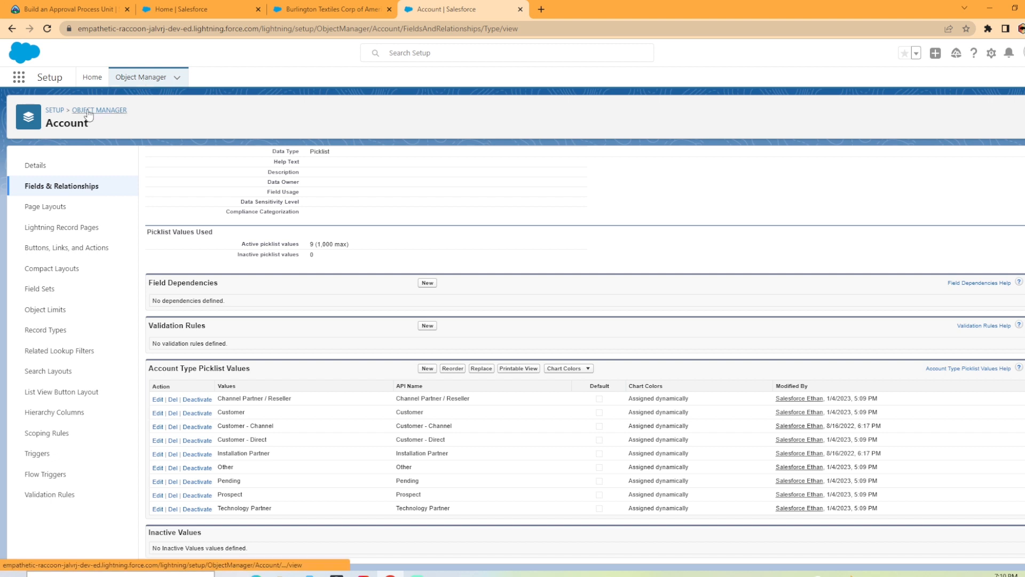
scroll(484, 425, up, 2)
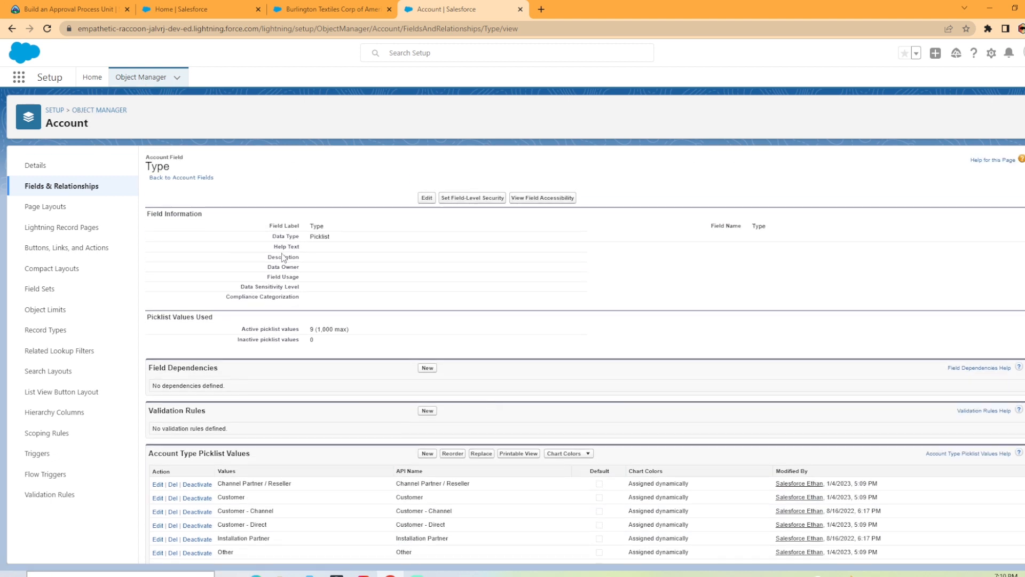
scroll(341, 448, down, 2)
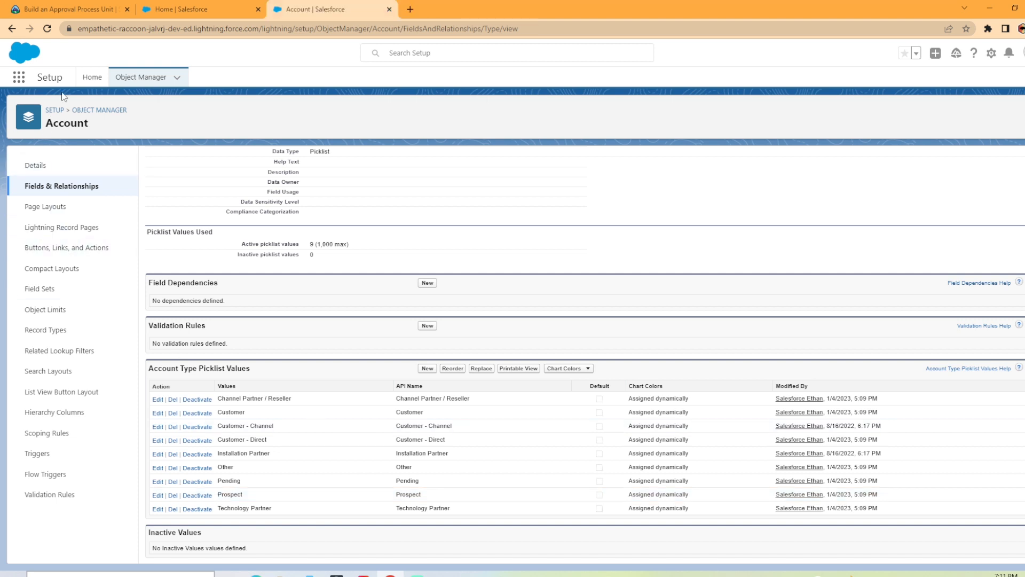
- Search Setup for "approval" and open the Approval Processes page
click(92, 76)
click(53, 111)
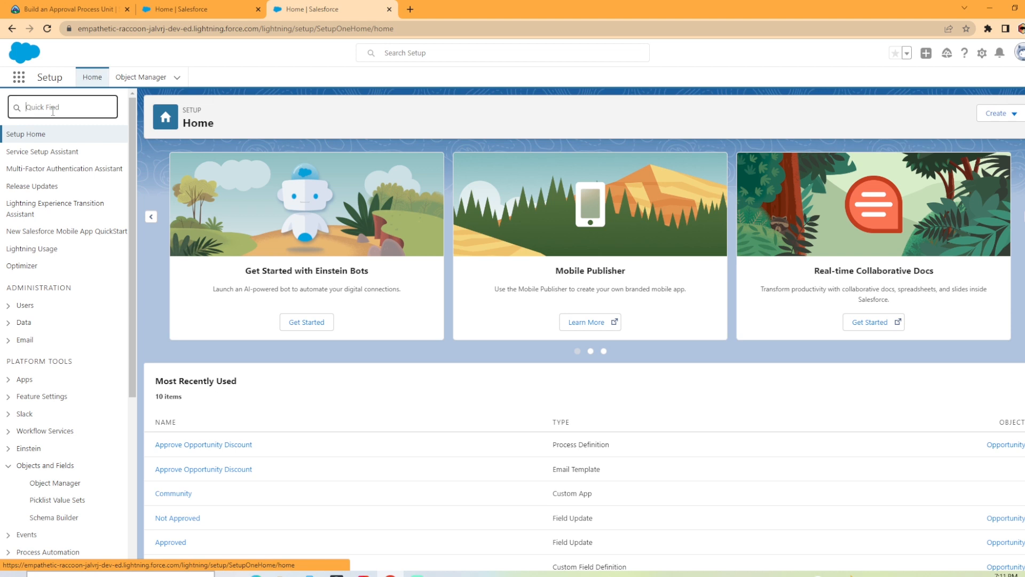
text(approval)
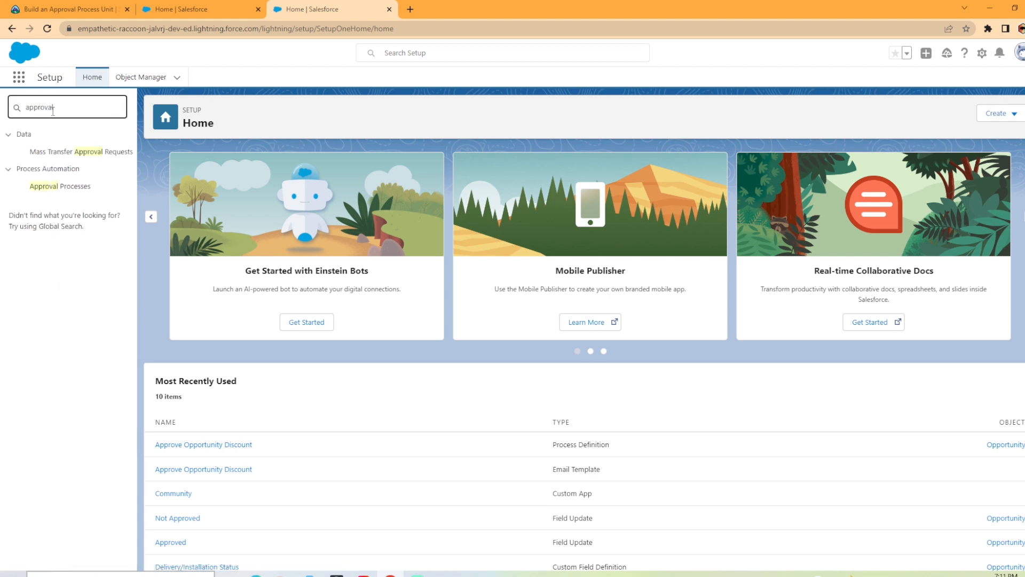
click(81, 188)
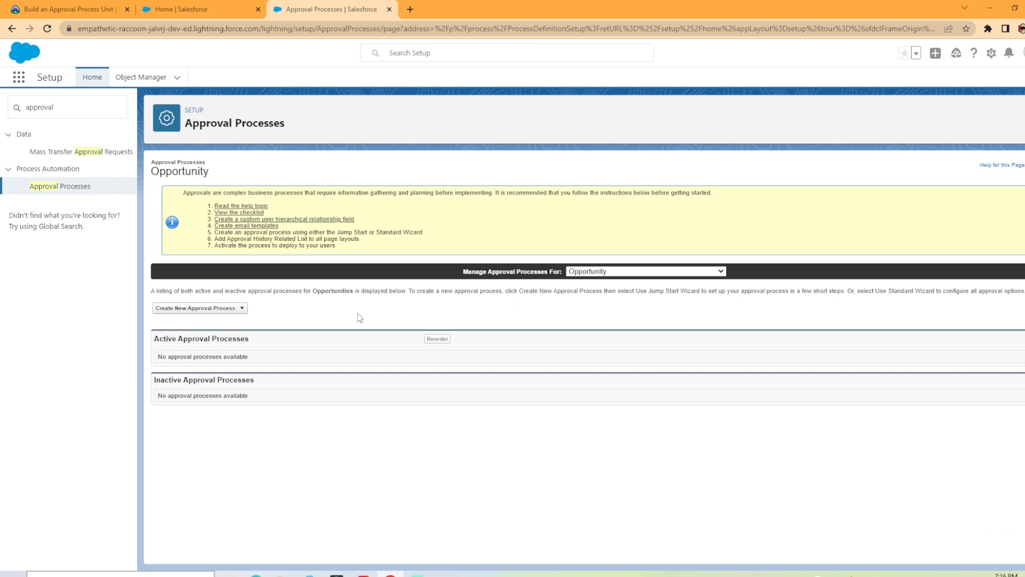
- Manage approval processes for the Account object and start a new one with the Jump Start Wizard
click(572, 274)
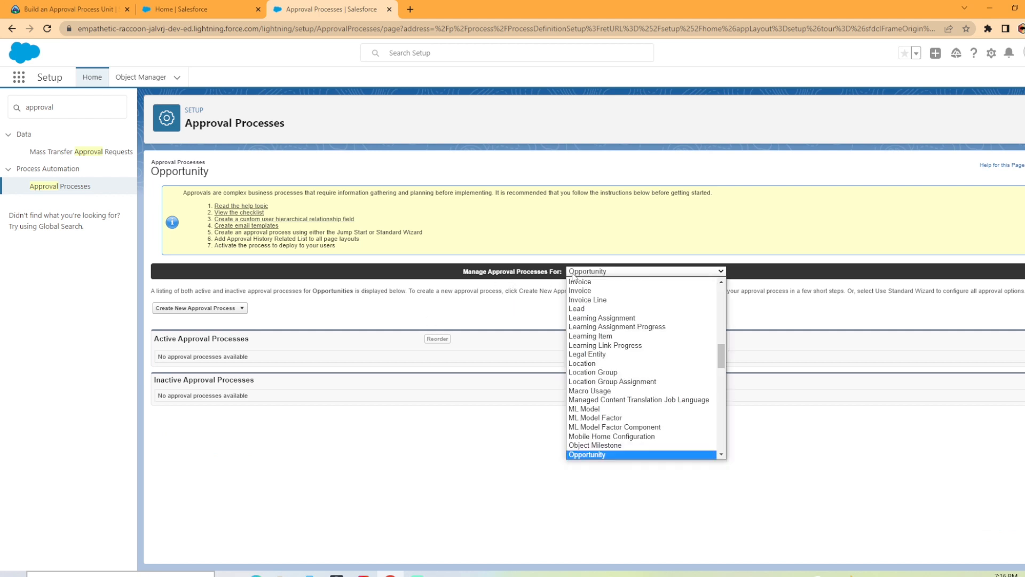
scroll(582, 289, up, 20)
click(584, 289)
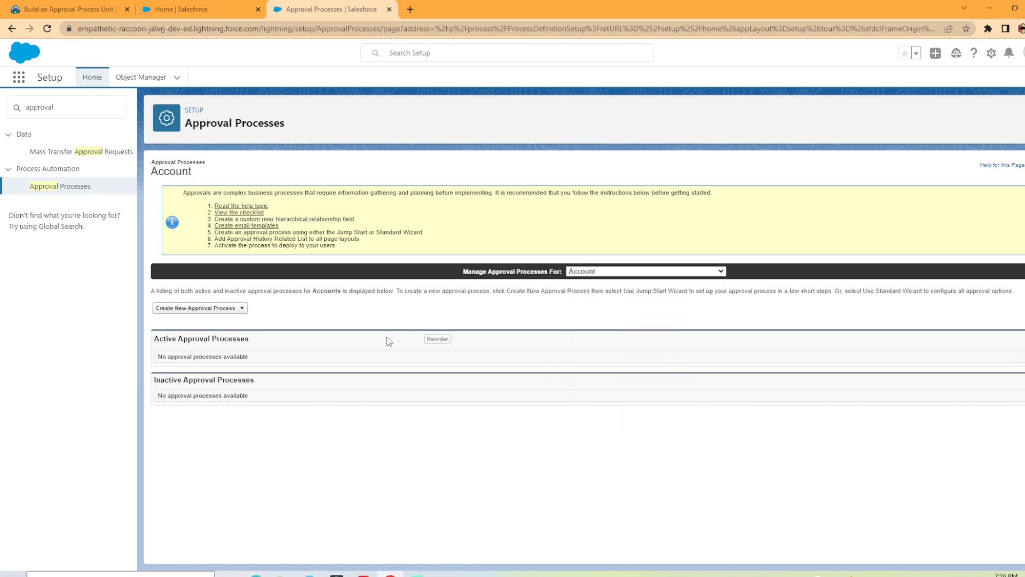
click(235, 310)
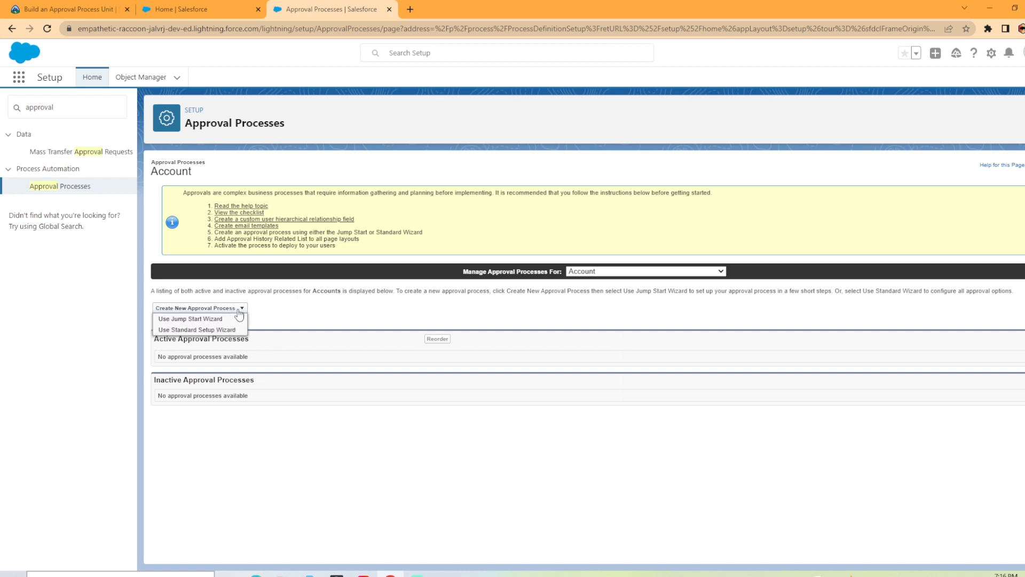
click(207, 321)
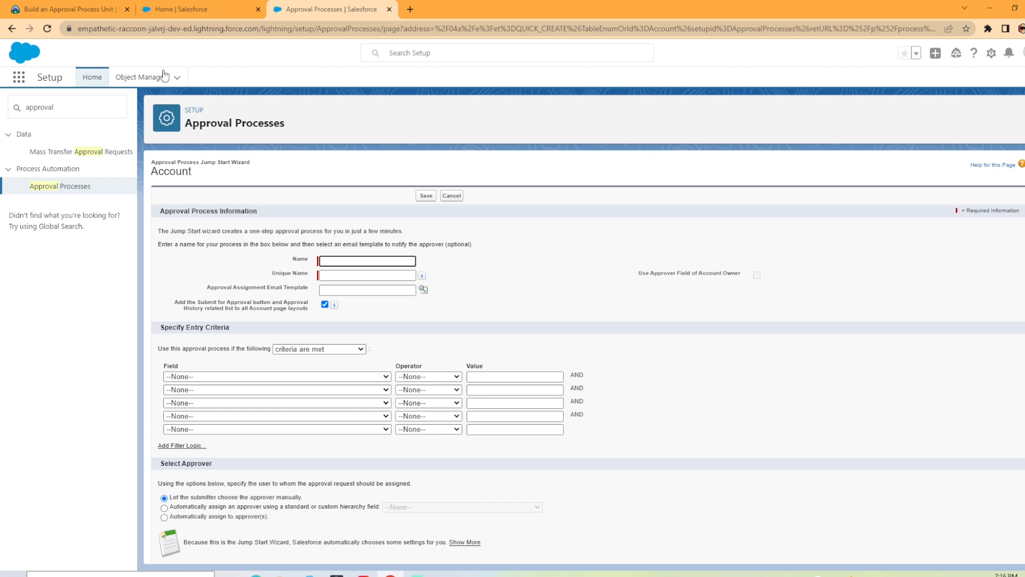
- Name the process Approve New Account and choose Approve Opportunity Discount as its approval assignment email template
text(Approve New Account)
click(540, 308)
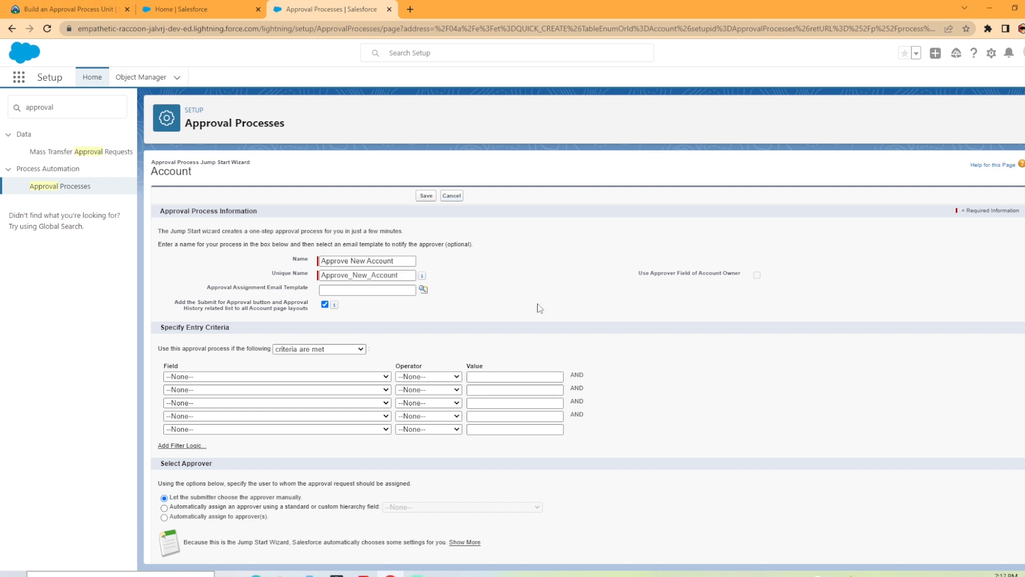
click(424, 289)
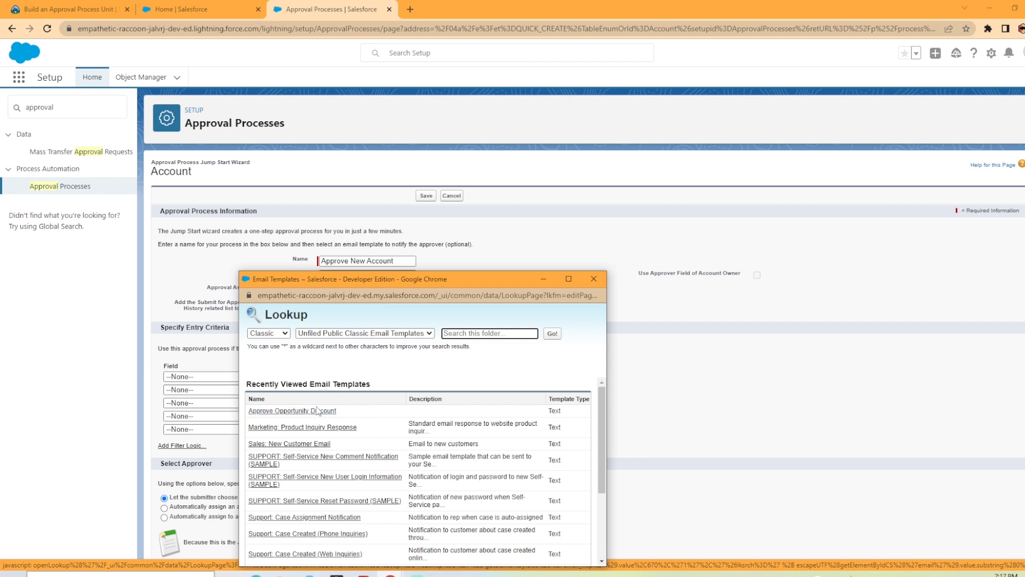
click(317, 410)
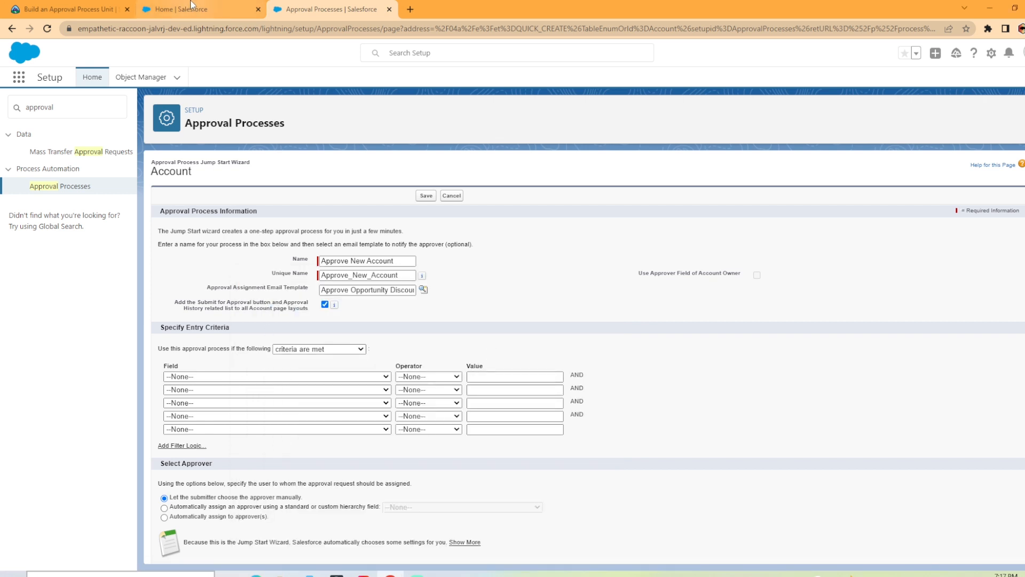
- Set the first entry criterion to Account: Type equals Prospect
click(211, 376)
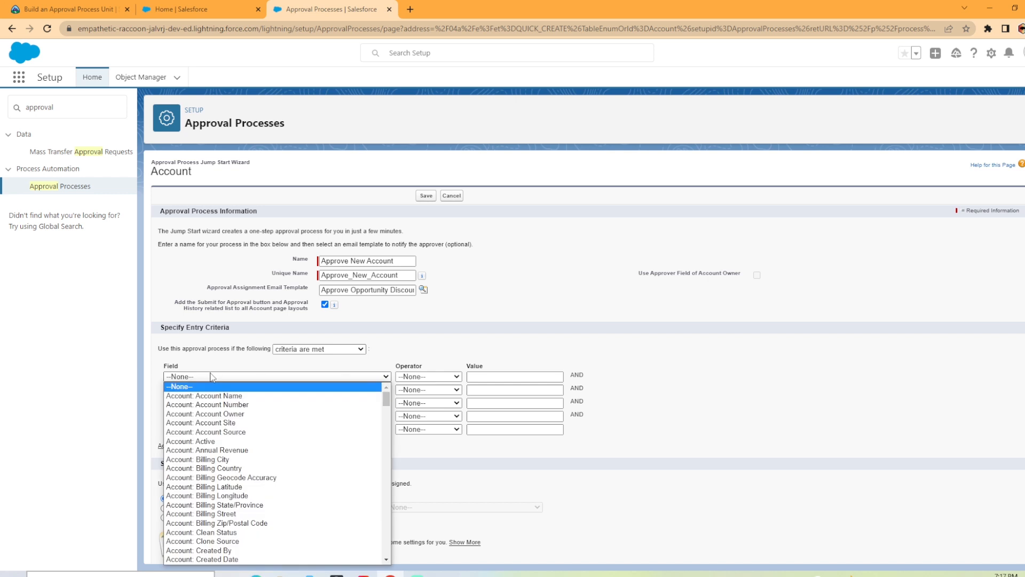
click(427, 377)
click(421, 395)
click(511, 377)
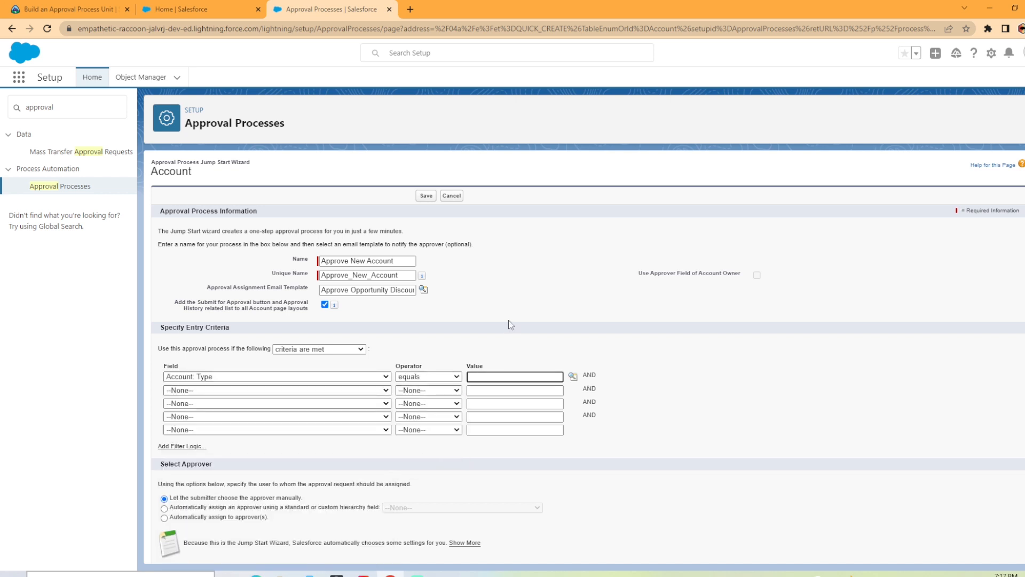
text(Prospect)
- Add a second entry criterion requiring Account: Employees greater than 500
click(213, 390)
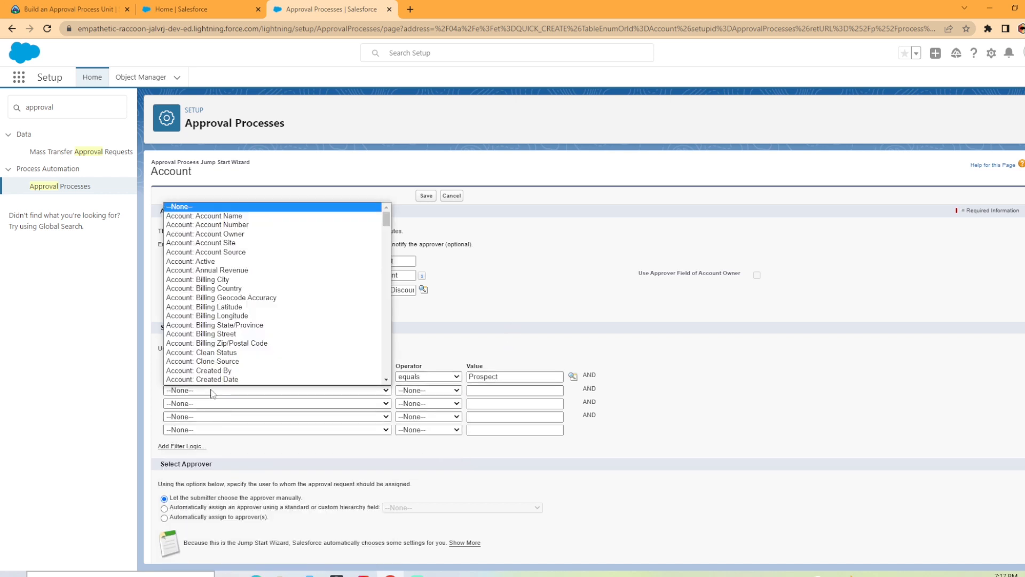
scroll(267, 309, down, 4)
click(263, 316)
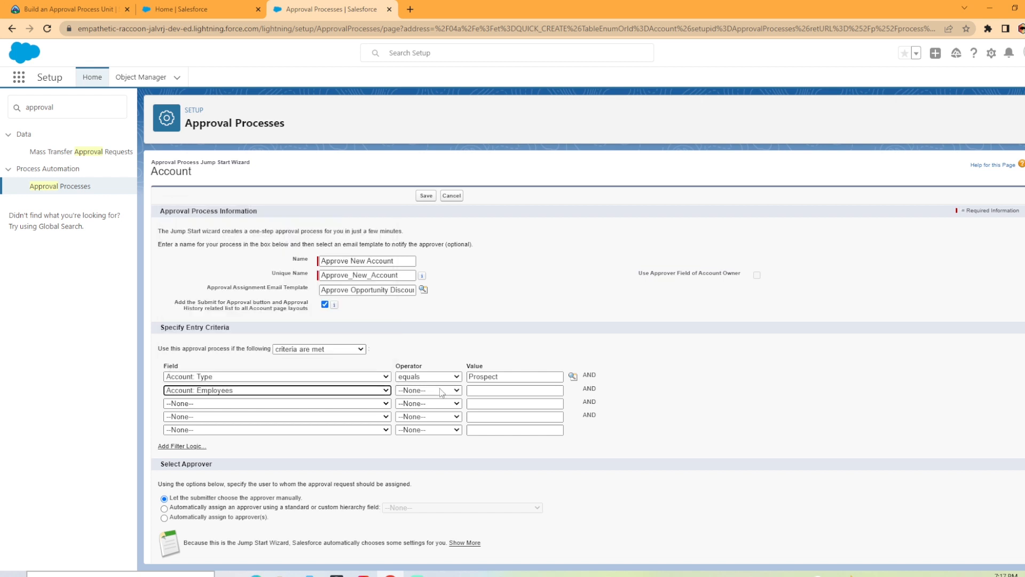
click(442, 391)
click(431, 436)
click(514, 390)
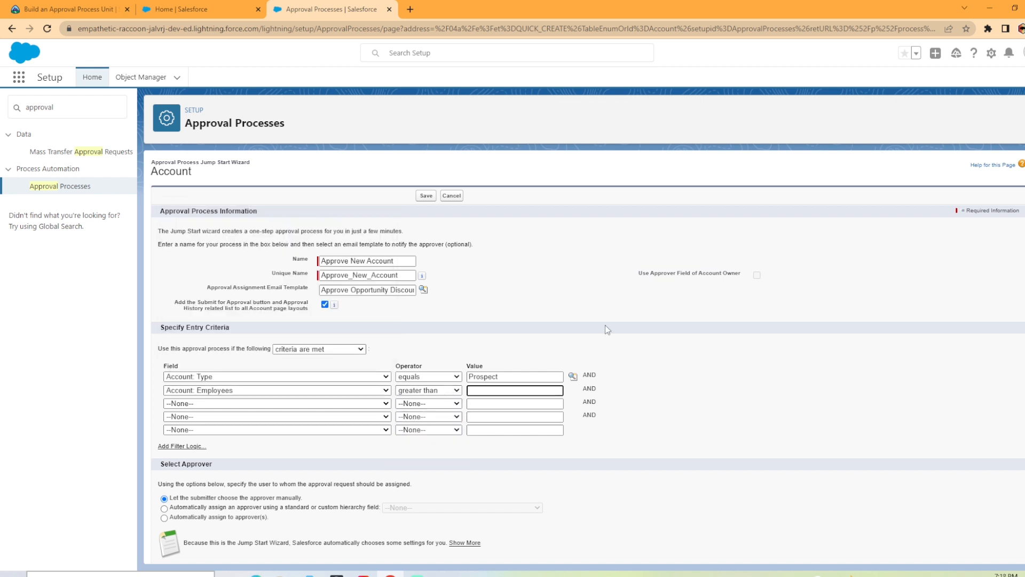
text(500)
- Automatically assign approval requests to your own user as approver and save the approval process
click(165, 518)
scroll(165, 518, down, 2)
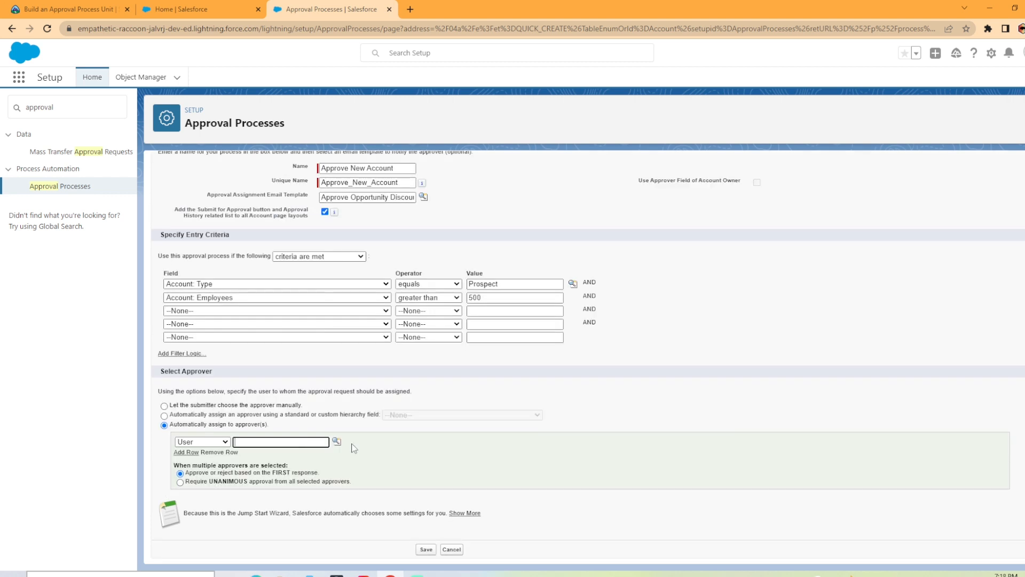
click(341, 443)
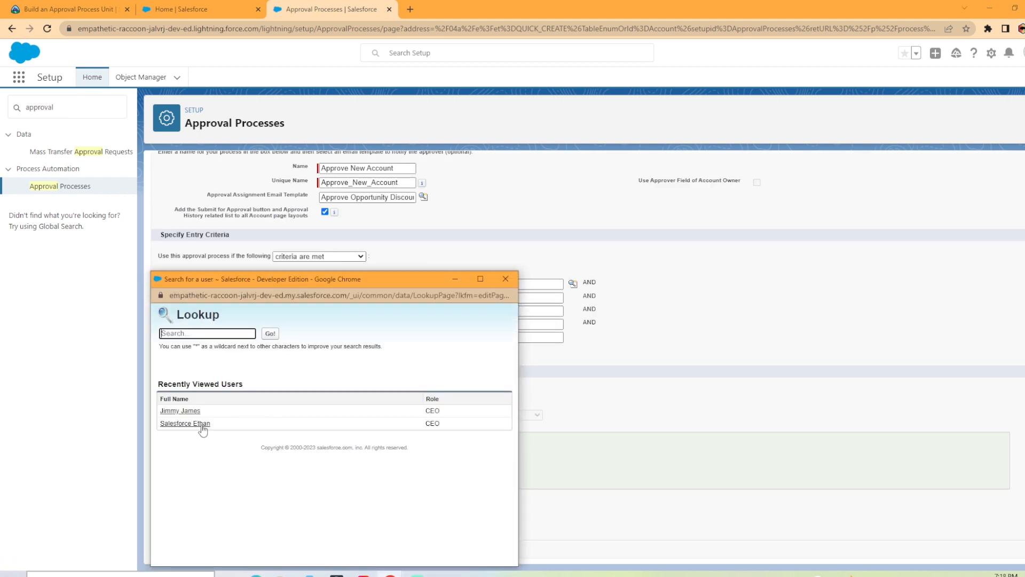
click(190, 426)
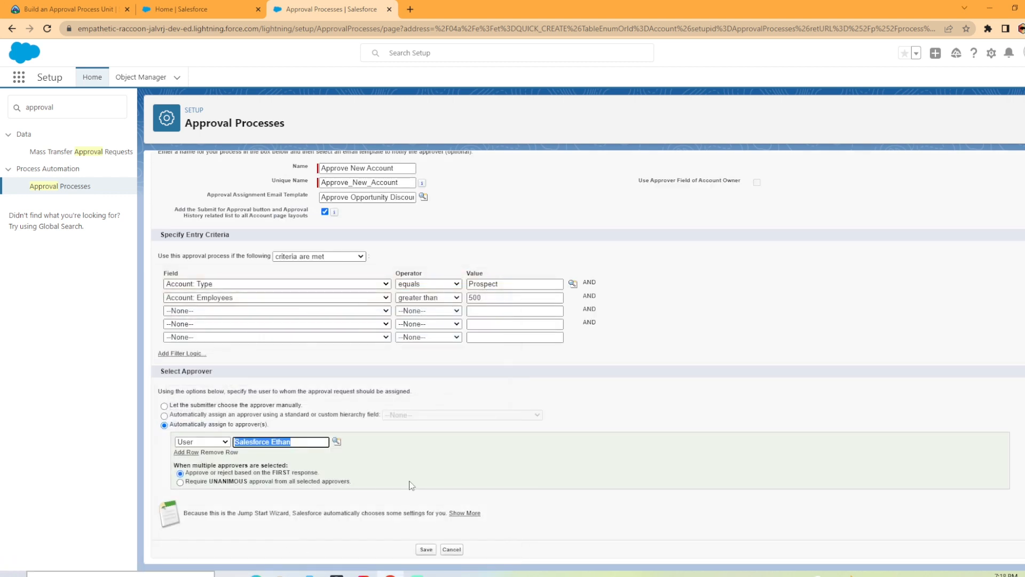
click(426, 550)
click(623, 99)
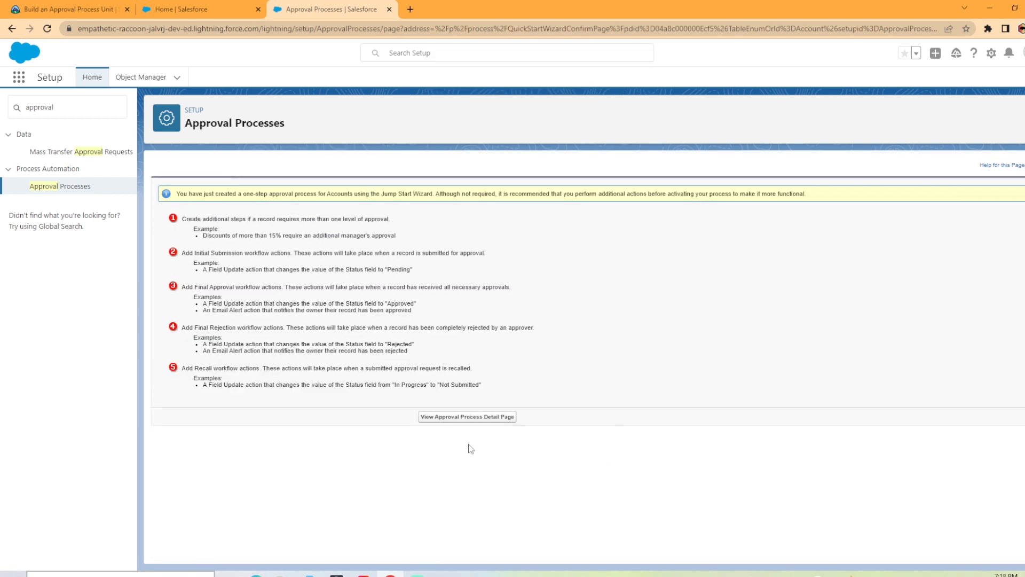
- From the approval process detail page, start an initial submission field update named Type To Pending
click(479, 419)
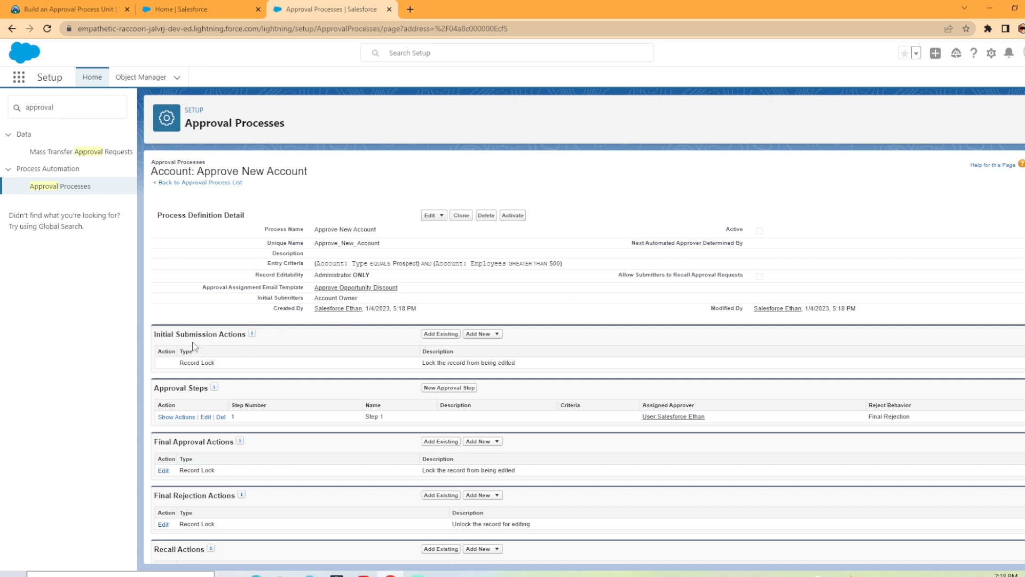
click(497, 334)
click(500, 367)
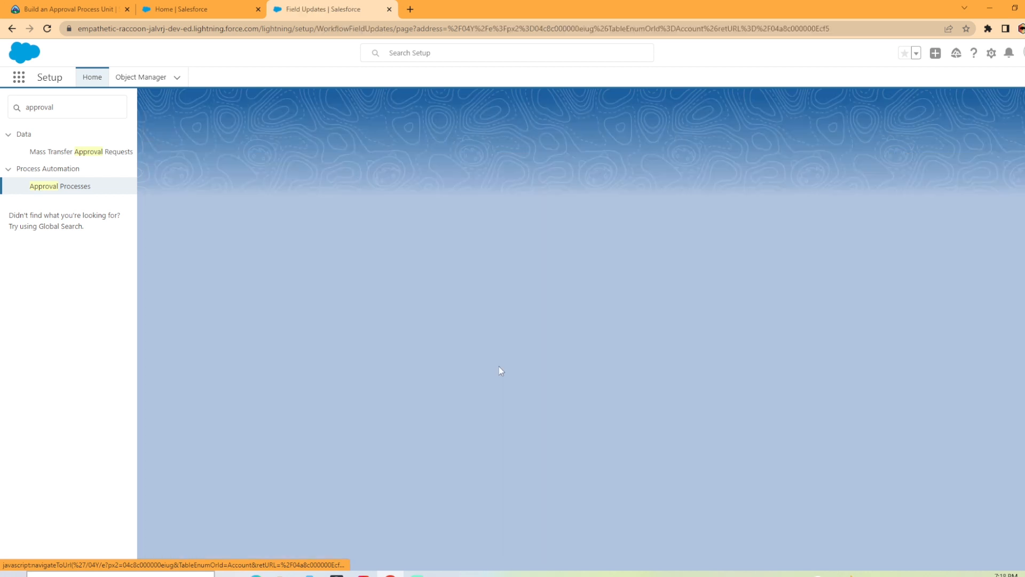
text(Type To Pending)
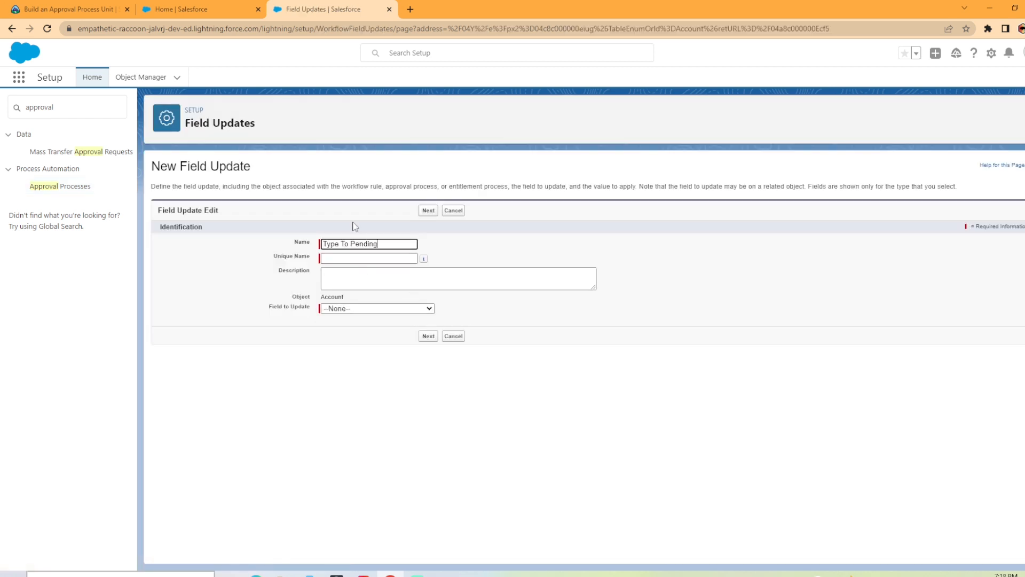
click(467, 253)
- Make the field update set the account's Type field to the specific value Pending, and save it
click(341, 309)
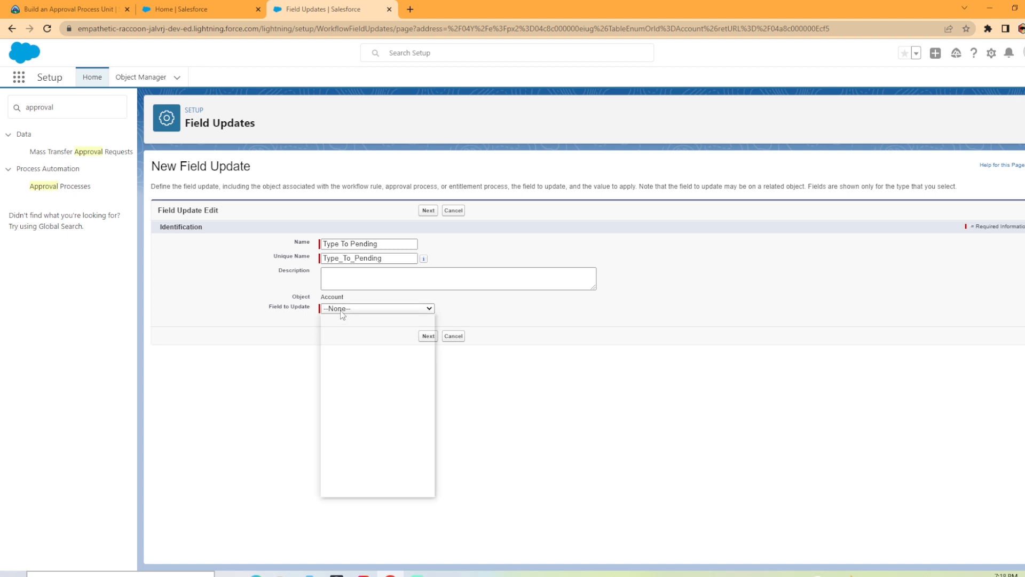
scroll(352, 395, down, 10)
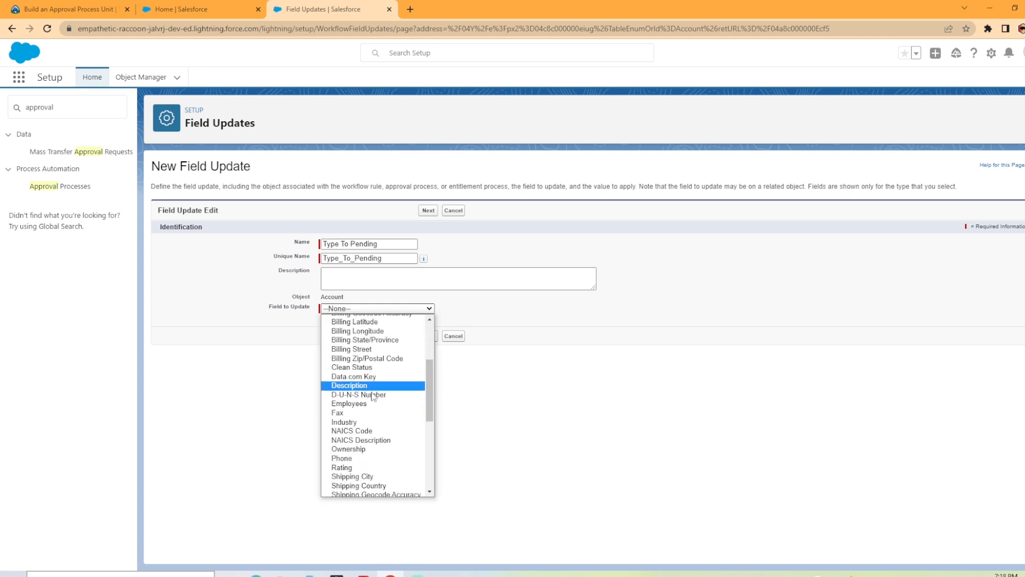
click(356, 411)
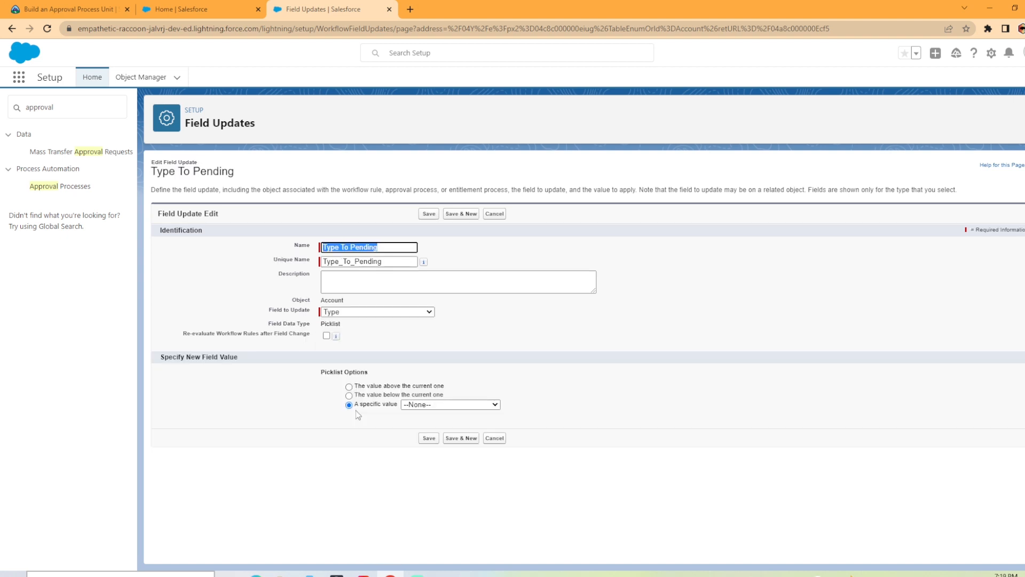
click(419, 406)
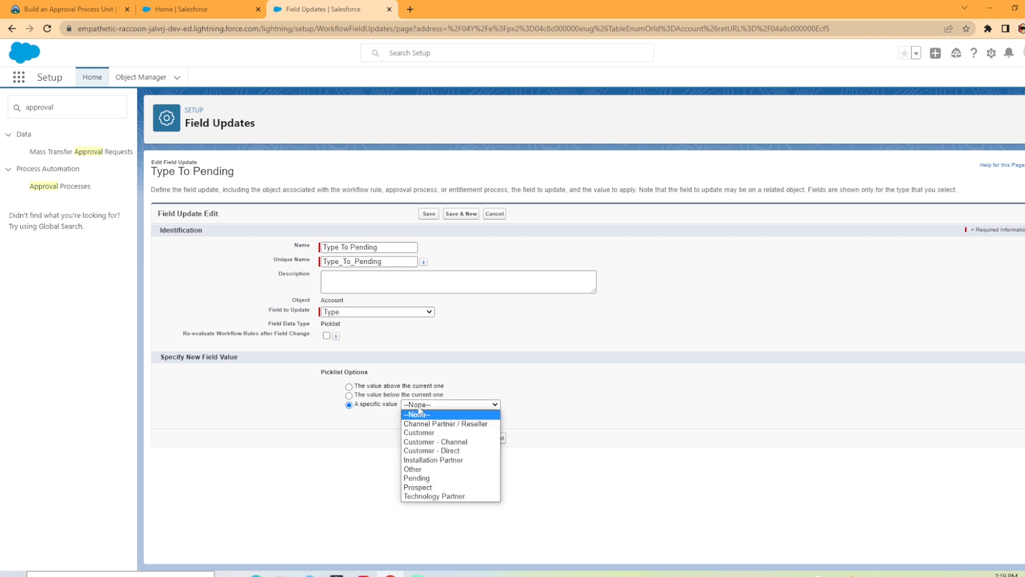
click(424, 479)
click(429, 438)
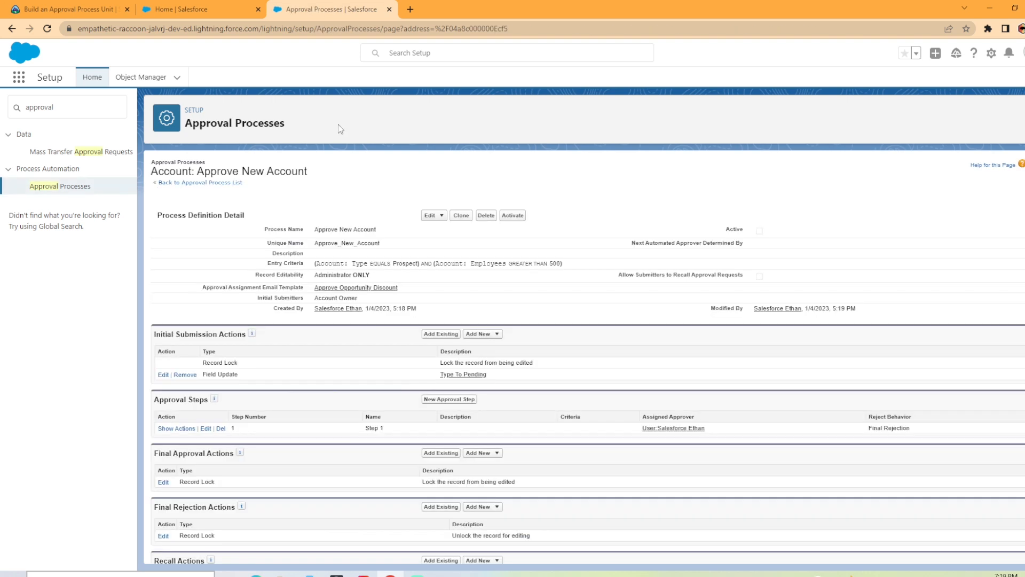
- Start a new final approval field update on the approval process, named Type To Customer
click(482, 453)
click(490, 485)
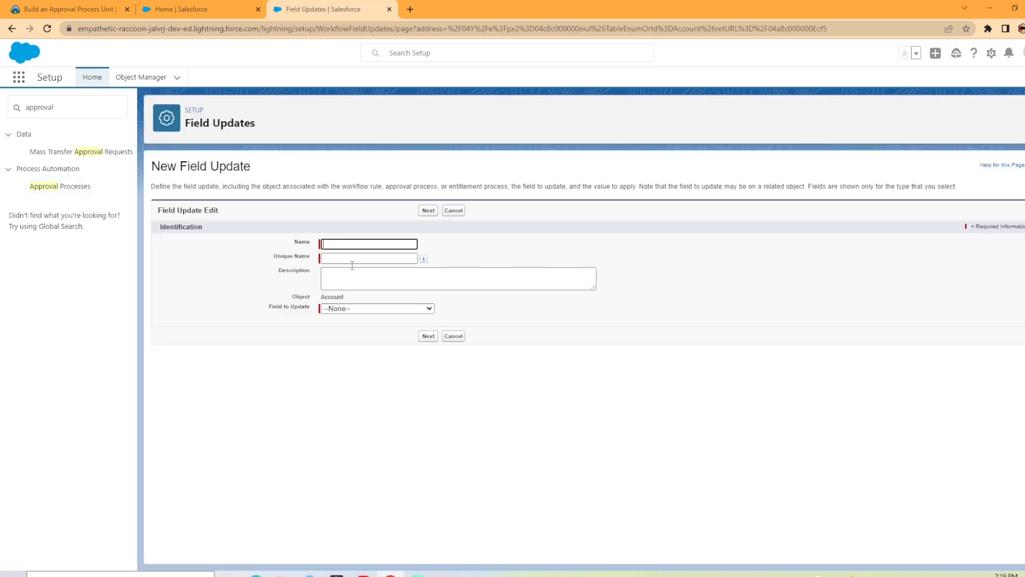
click(351, 242)
text(Type To Customer)
click(460, 250)
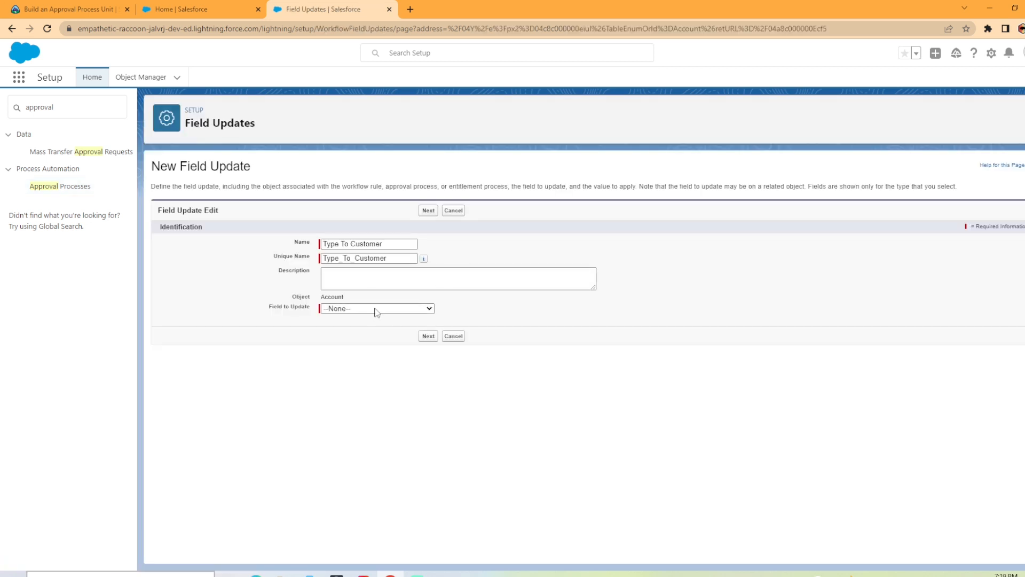
- Make the final approval field update set the account's Type field to the specific value Customer, and save it
click(377, 309)
scroll(380, 404, down, 8)
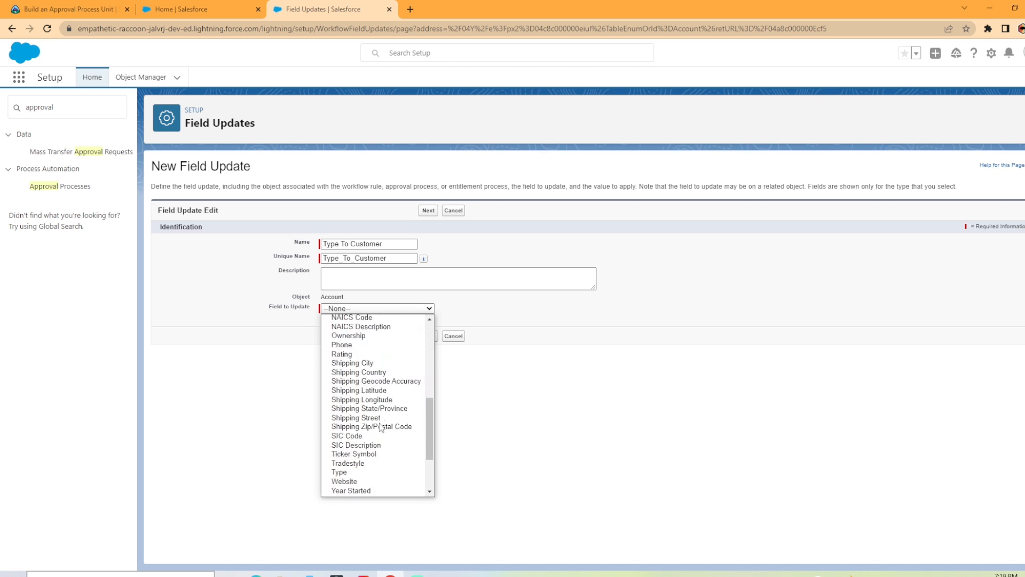
click(375, 419)
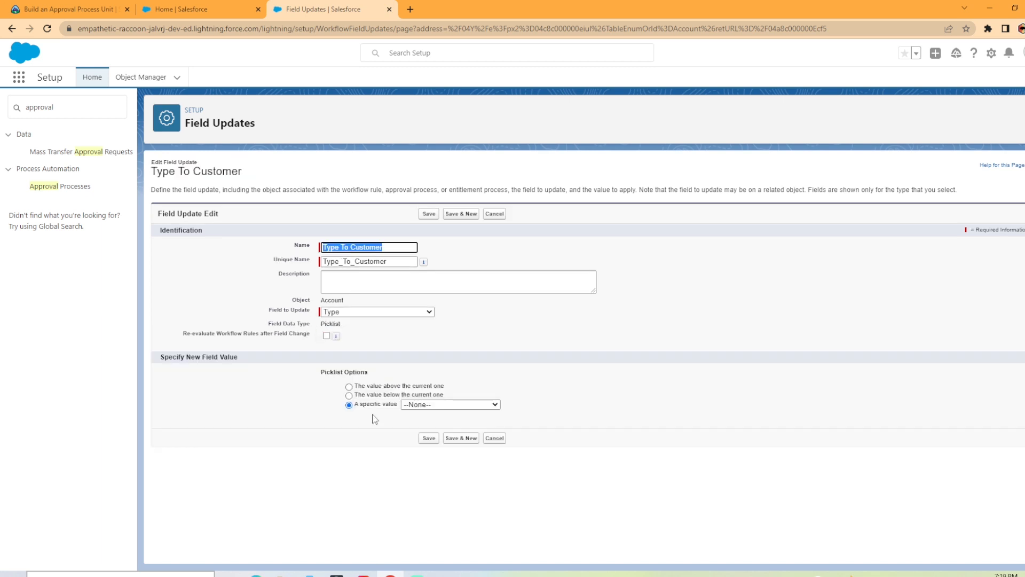
click(433, 404)
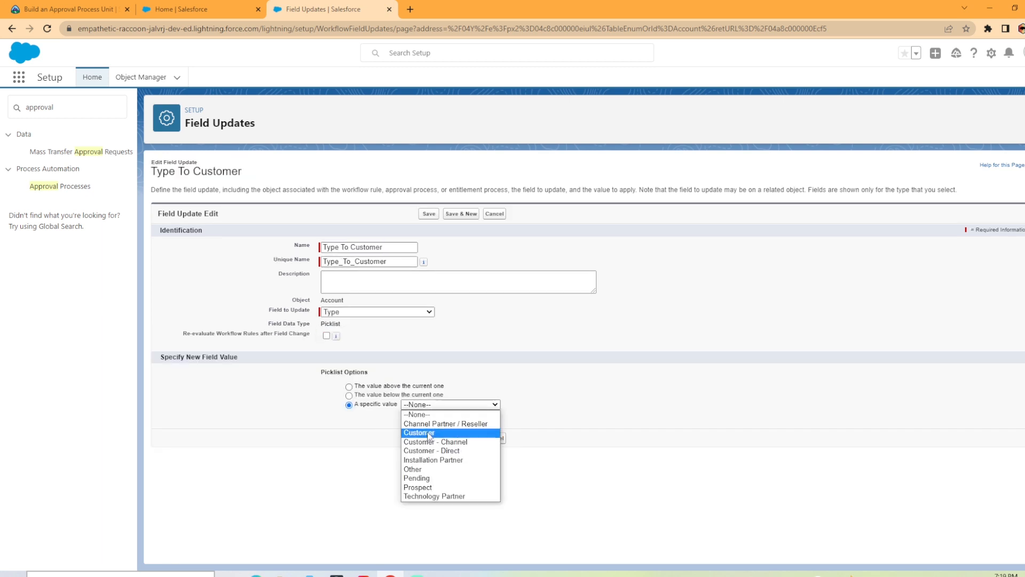
click(431, 428)
click(427, 442)
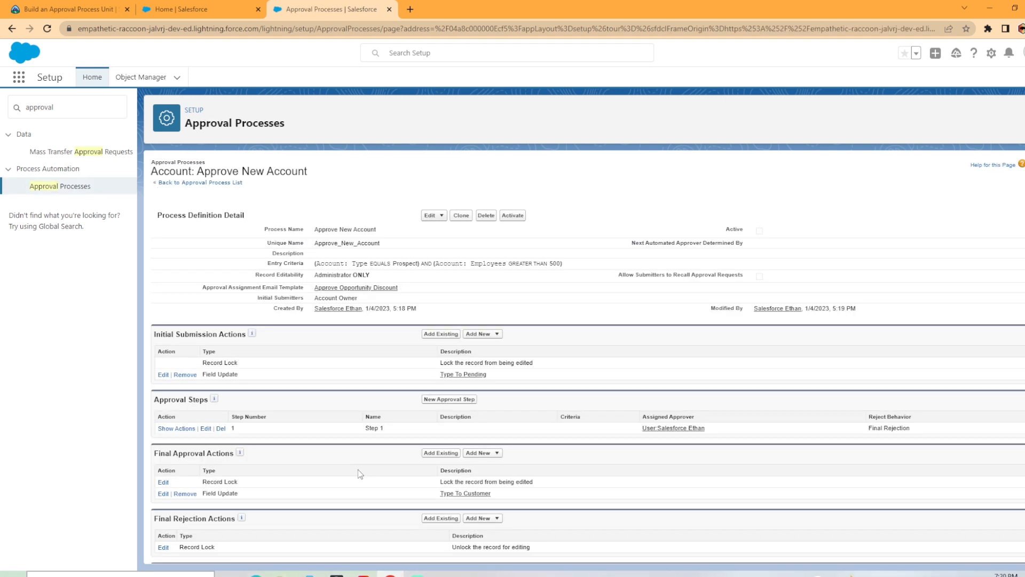
- Change the final approval record lock to Unlock the record for editing, and save it
click(162, 482)
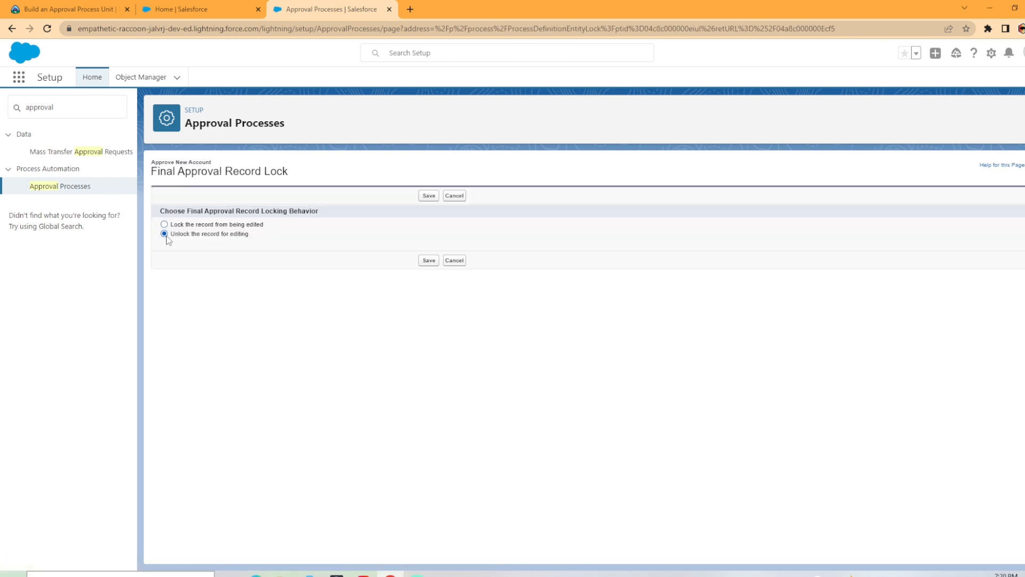
click(430, 261)
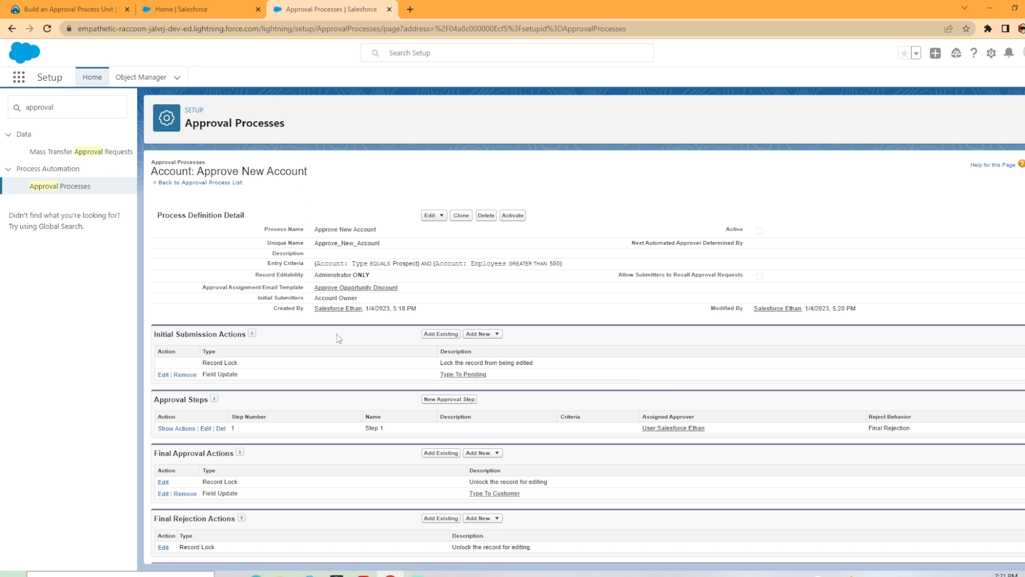
- Start a new final rejection field update on the approval process, named Account Type To Prospect
scroll(338, 340, down, 1)
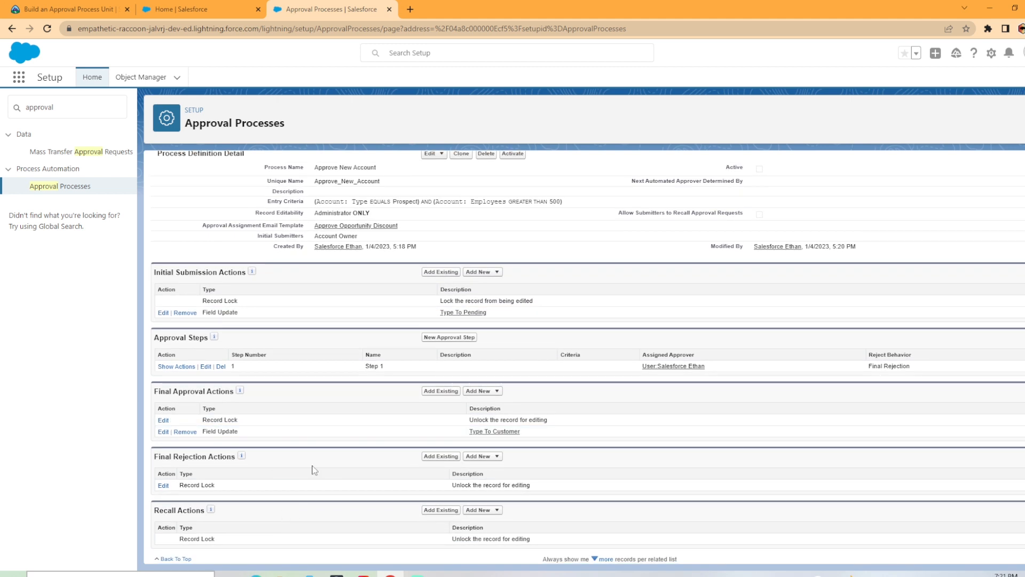
click(496, 457)
click(486, 486)
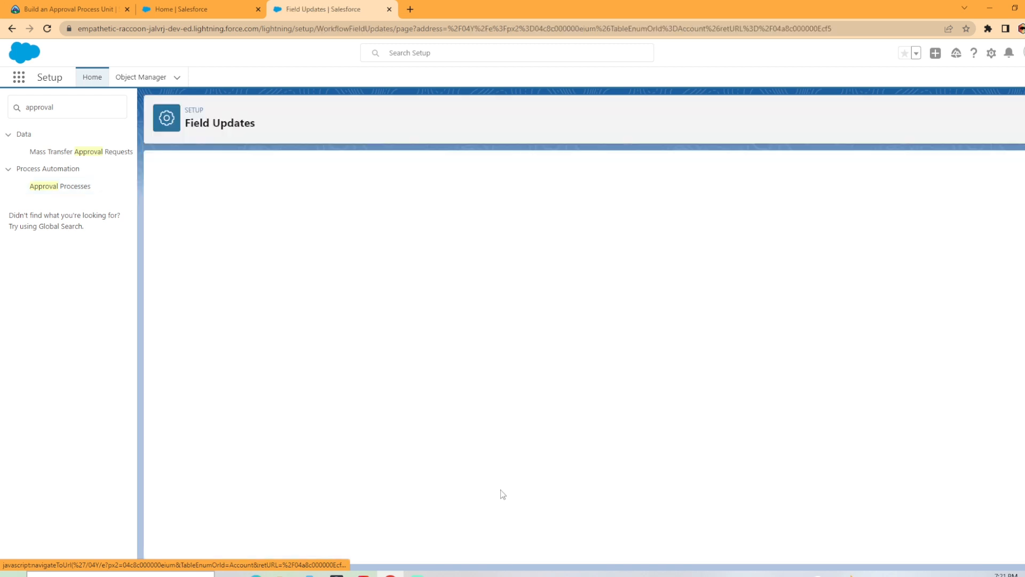
text(Account Type To Prospect)
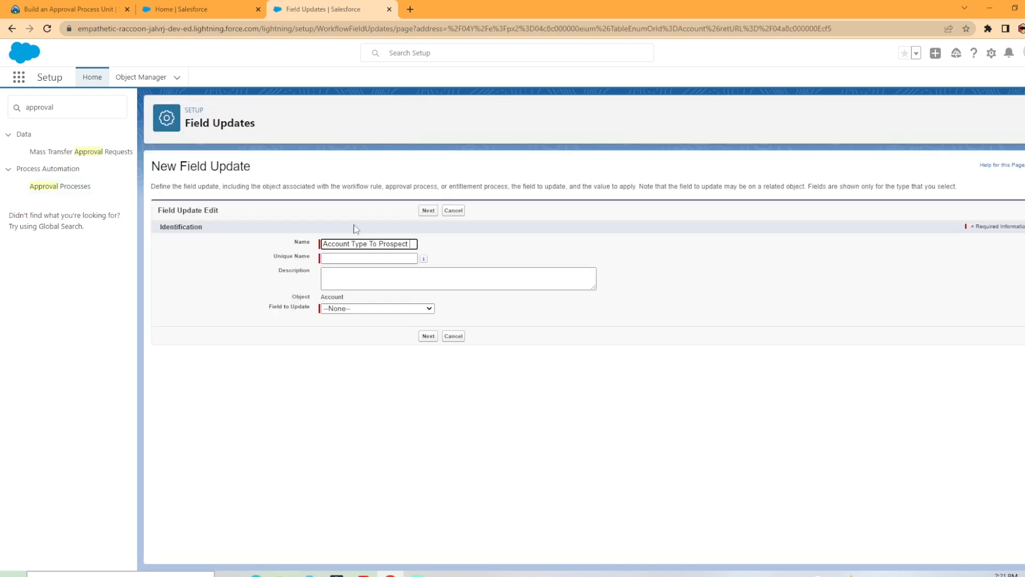
click(477, 265)
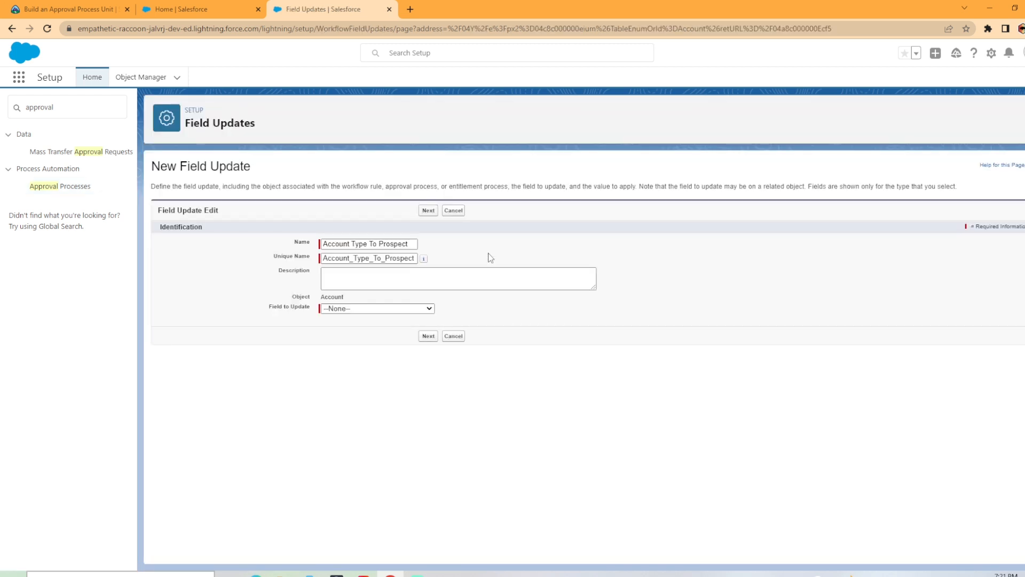
- Make the final rejection field update set the account's Type field to the specific value Prospect, and save it
click(427, 309)
scroll(374, 459, down, 5)
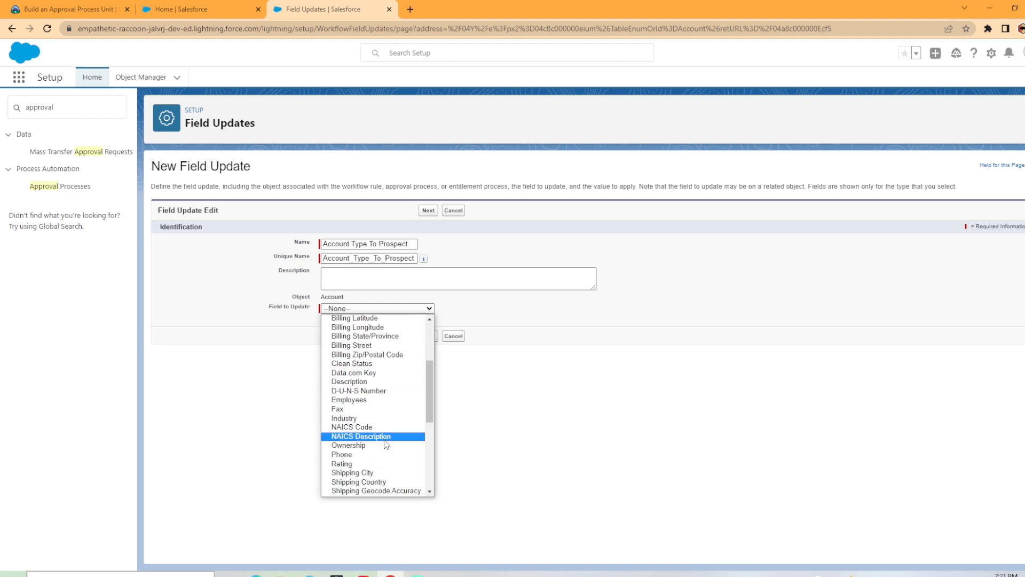
scroll(373, 462, down, 3)
click(352, 474)
click(425, 405)
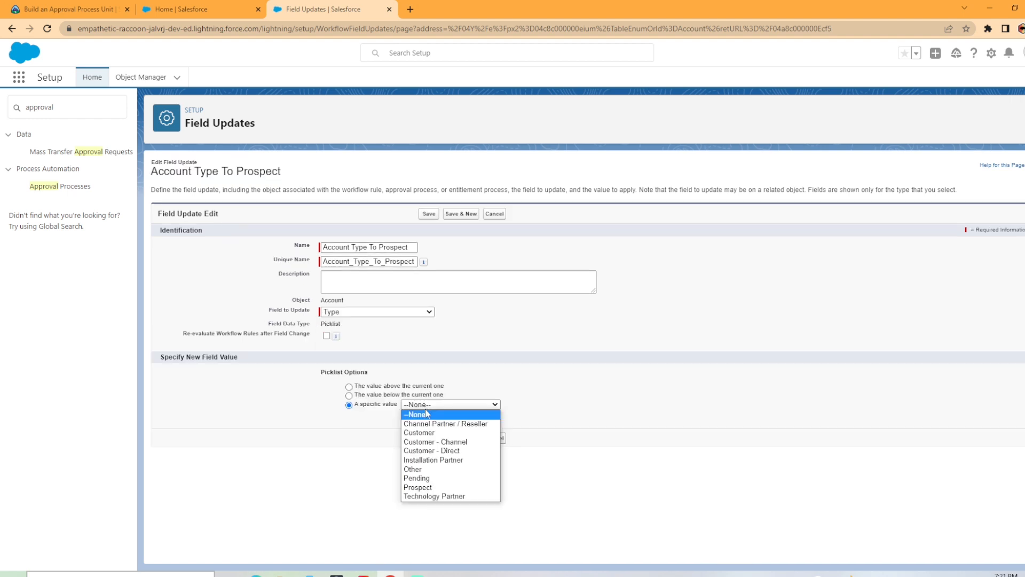
click(420, 487)
click(429, 438)
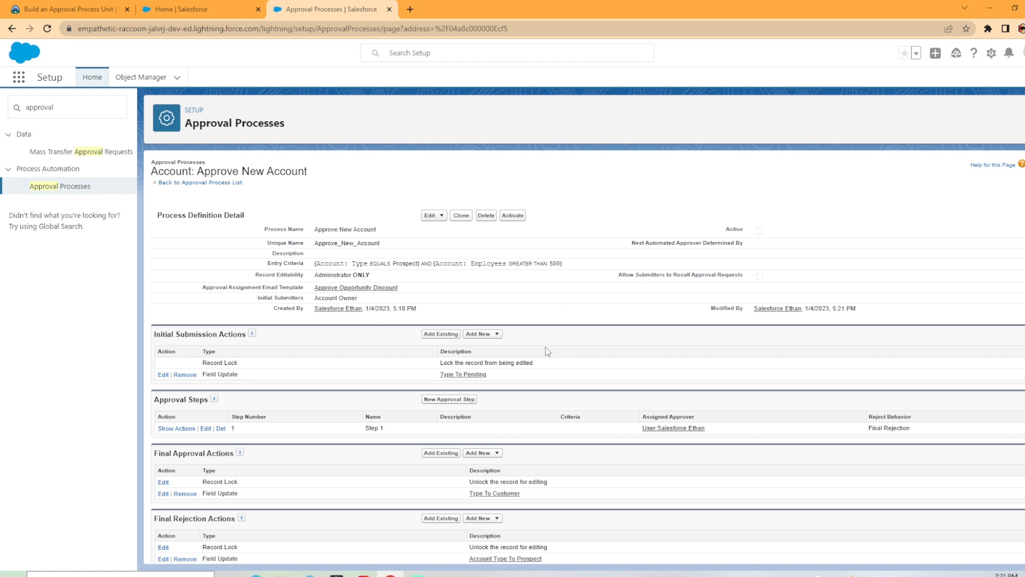
- Activate the Approve New Account approval process and have Trailhead check the challenge
click(513, 216)
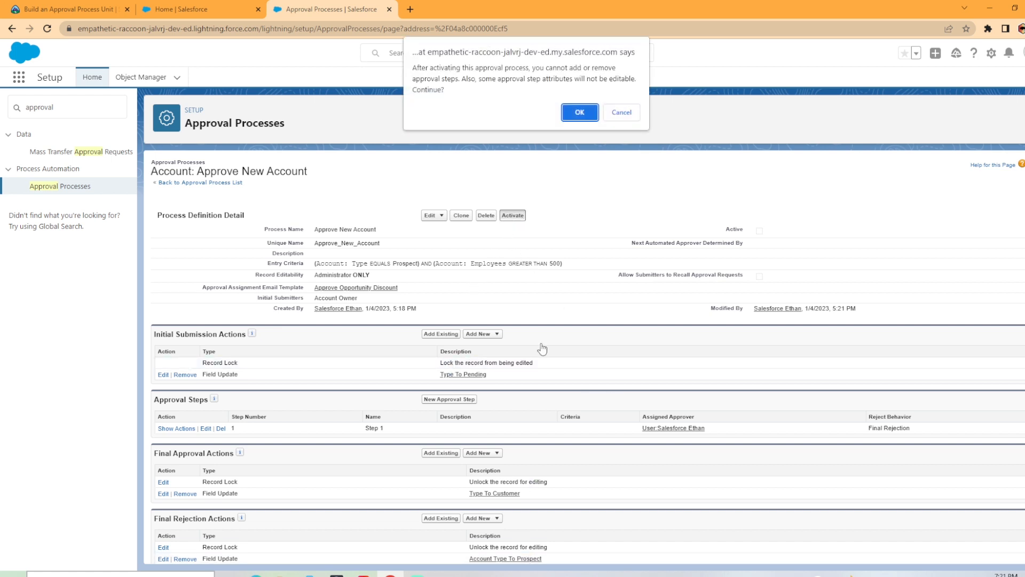
click(581, 111)
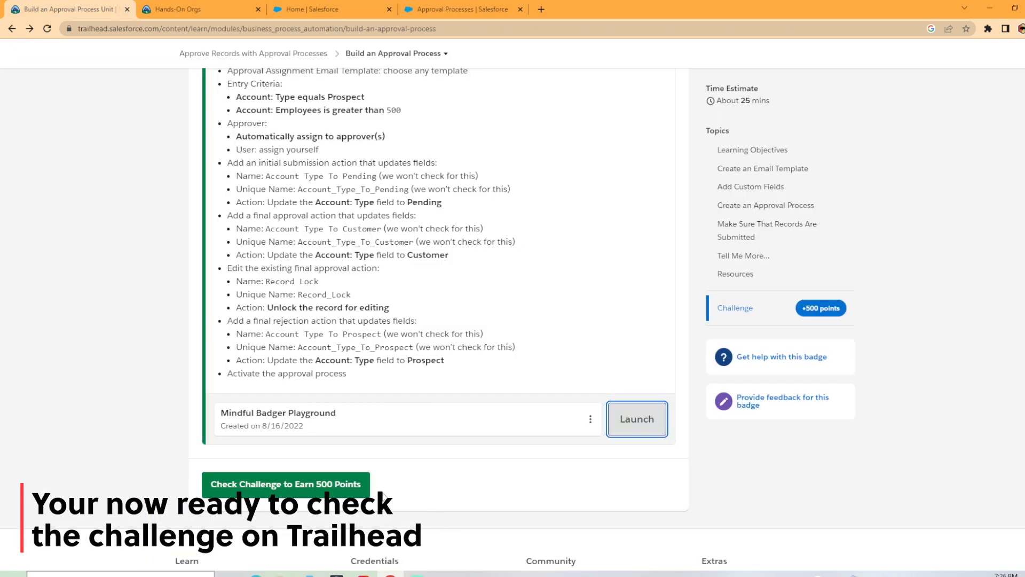
click(342, 473)
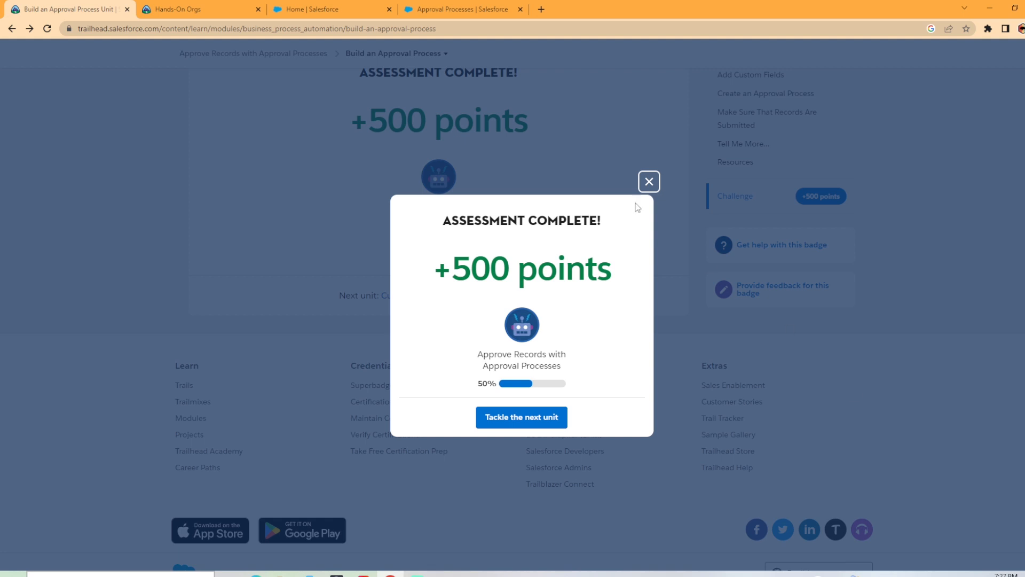
- Switch to the Salesforce Service app and open the Burlington Textiles Corp of America account record
click(354, 5)
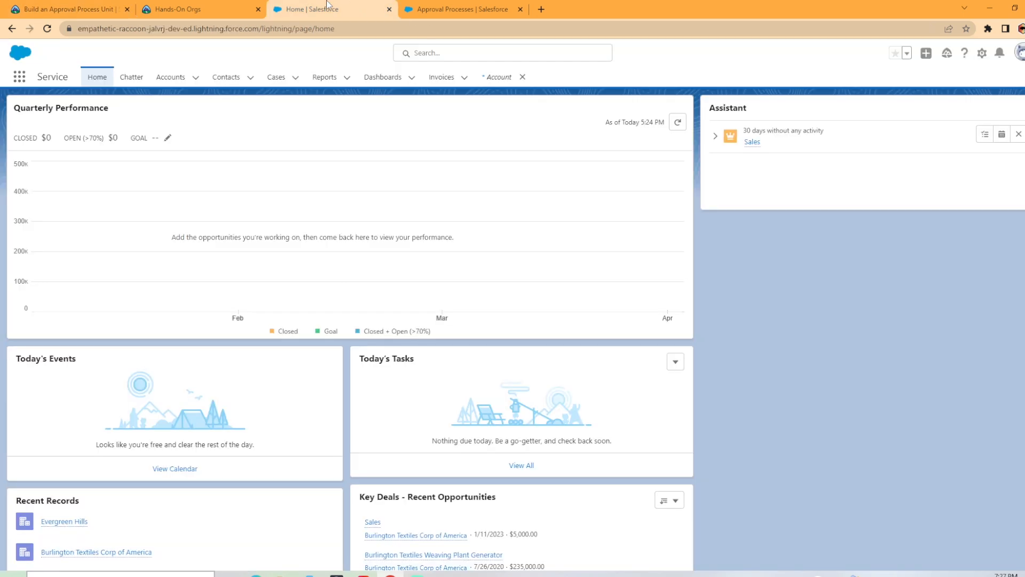
click(170, 76)
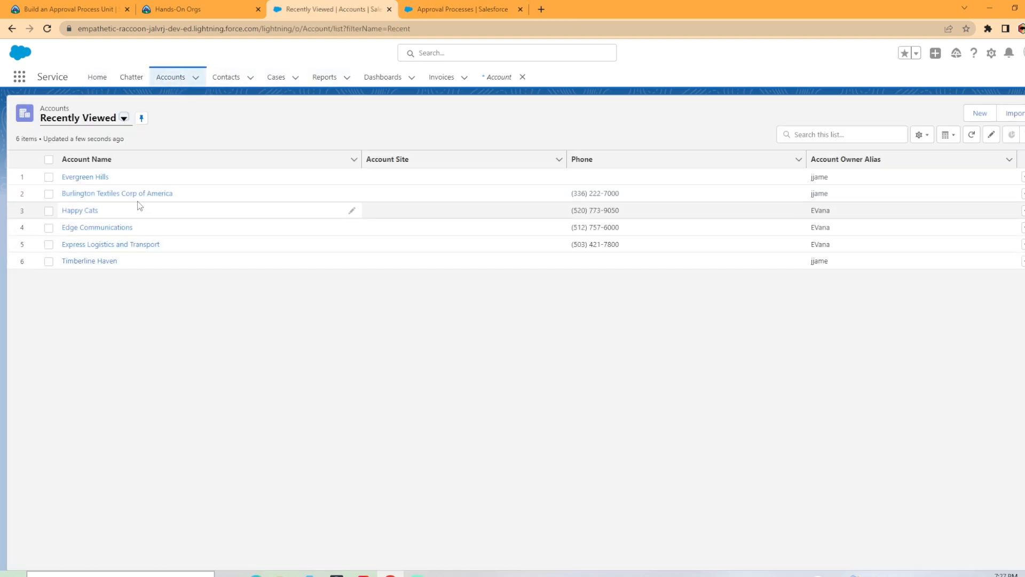
click(105, 195)
- Edit the Burlington Textiles account to set its Type to Prospect, and save the record
click(1018, 113)
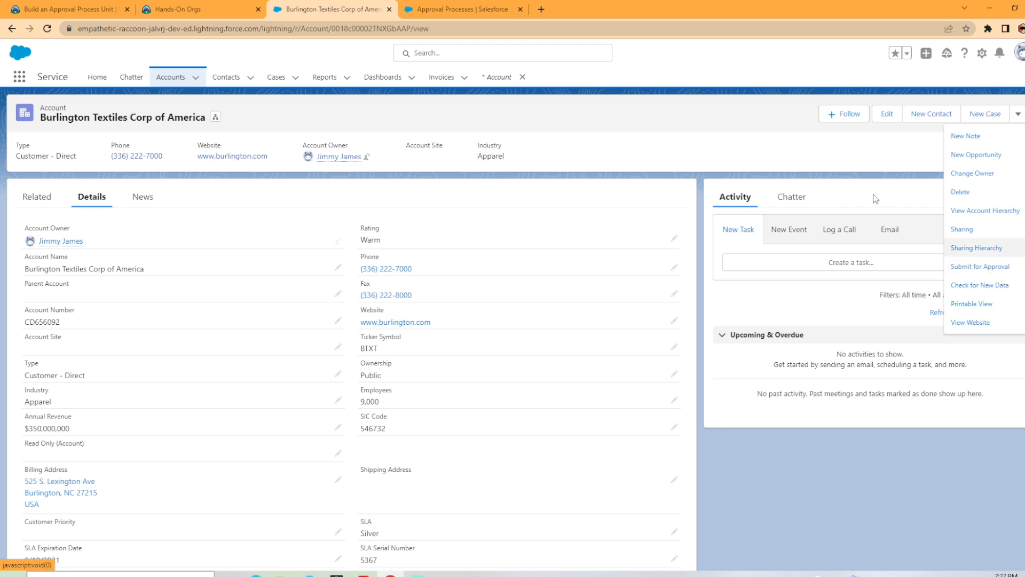
click(871, 160)
click(886, 113)
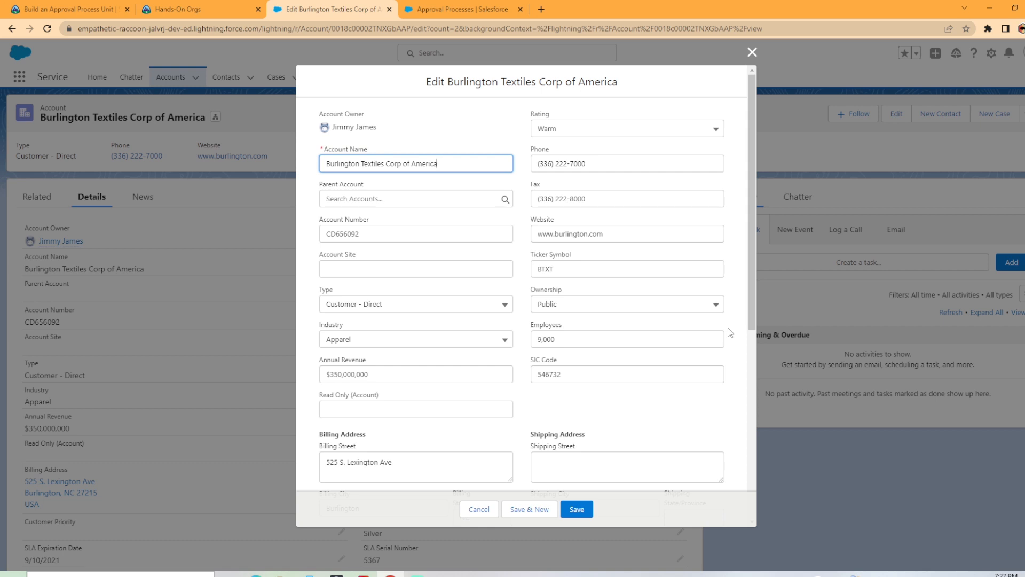
click(500, 304)
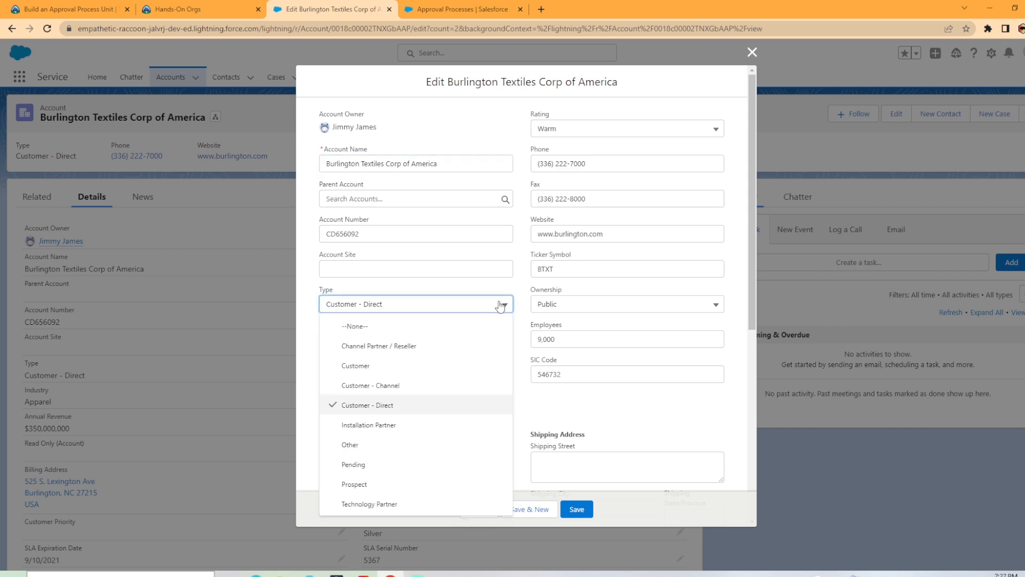
click(373, 483)
click(586, 509)
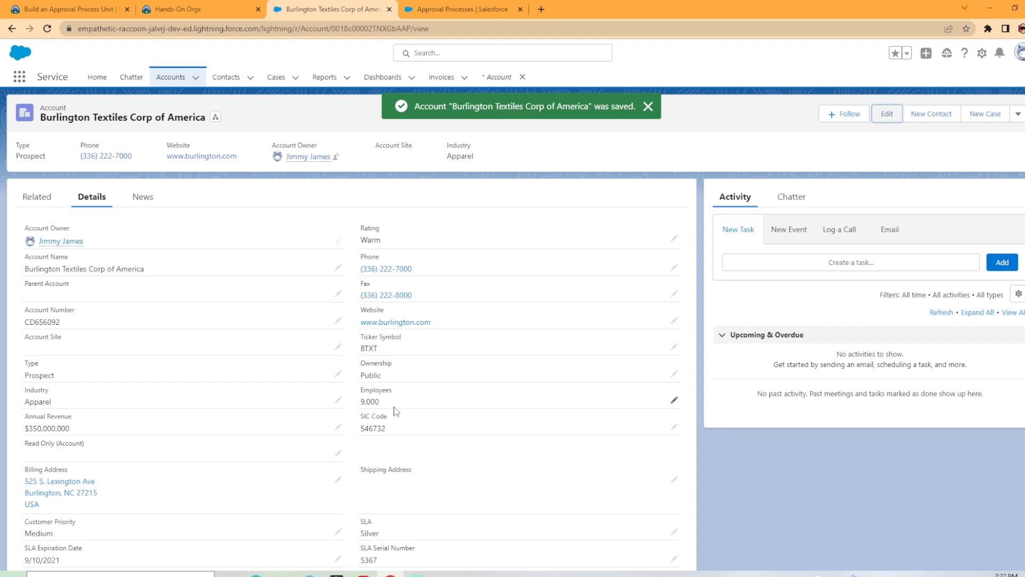
- Submit the Burlington Textiles account for approval without entering a comment
click(1018, 113)
click(991, 271)
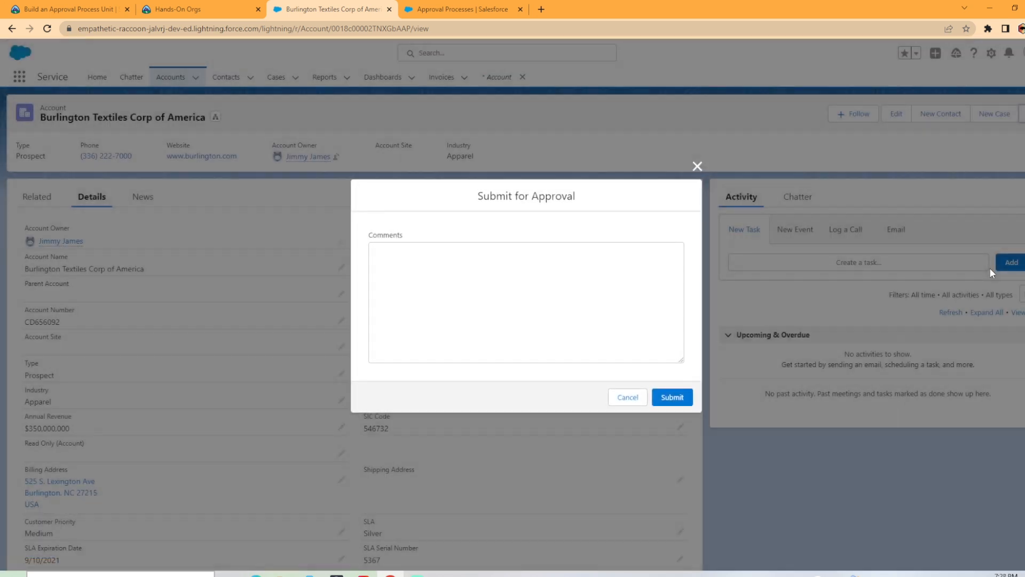
click(673, 398)
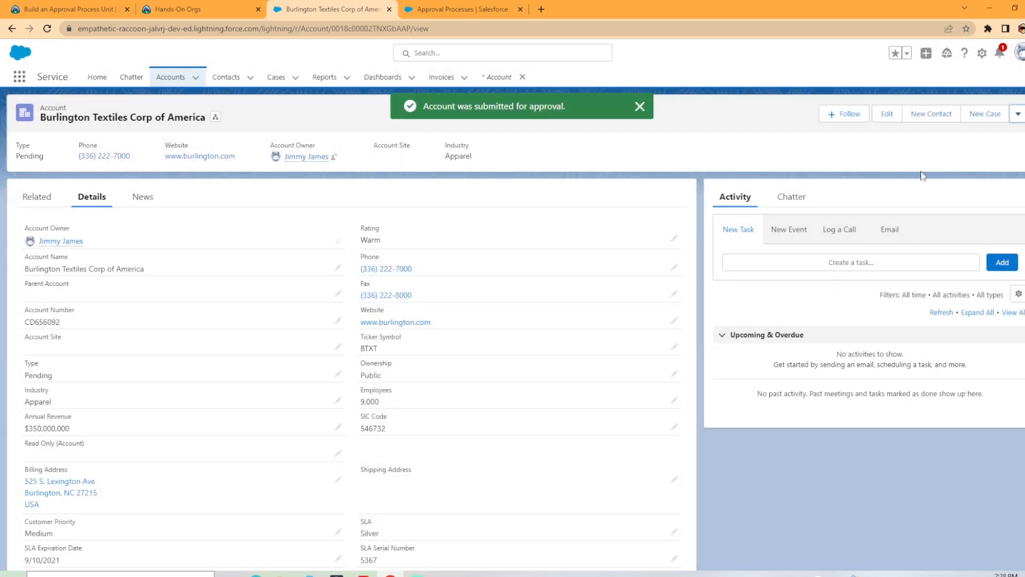
- Open the Burlington Textiles approval request from the notifications and approve it without a comment
click(1000, 53)
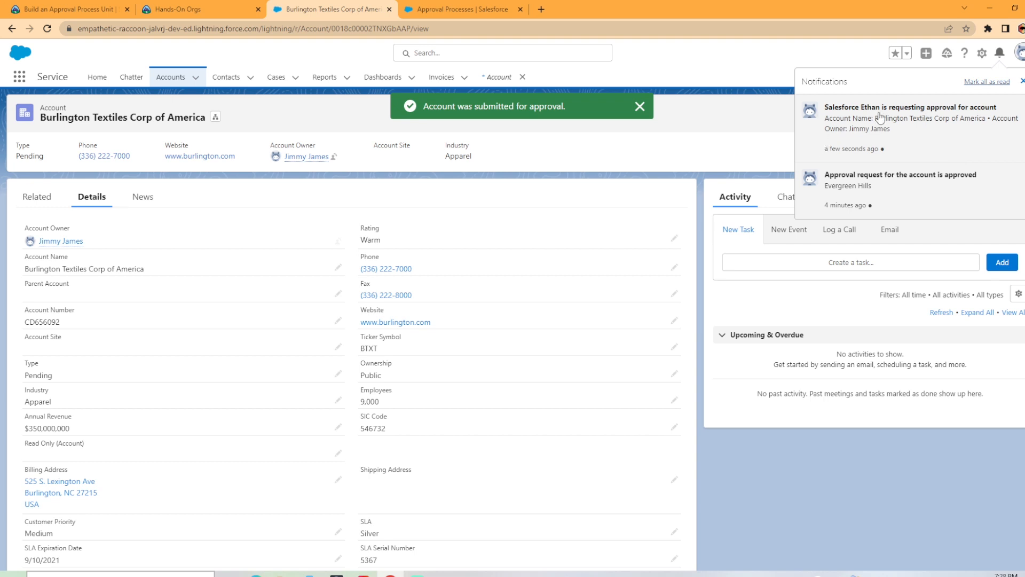
click(919, 139)
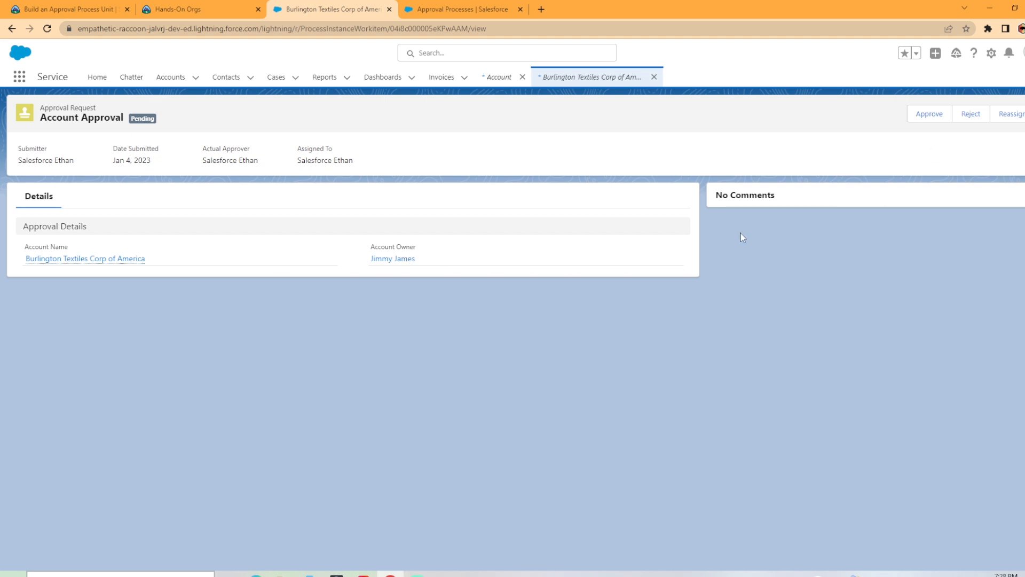
click(935, 118)
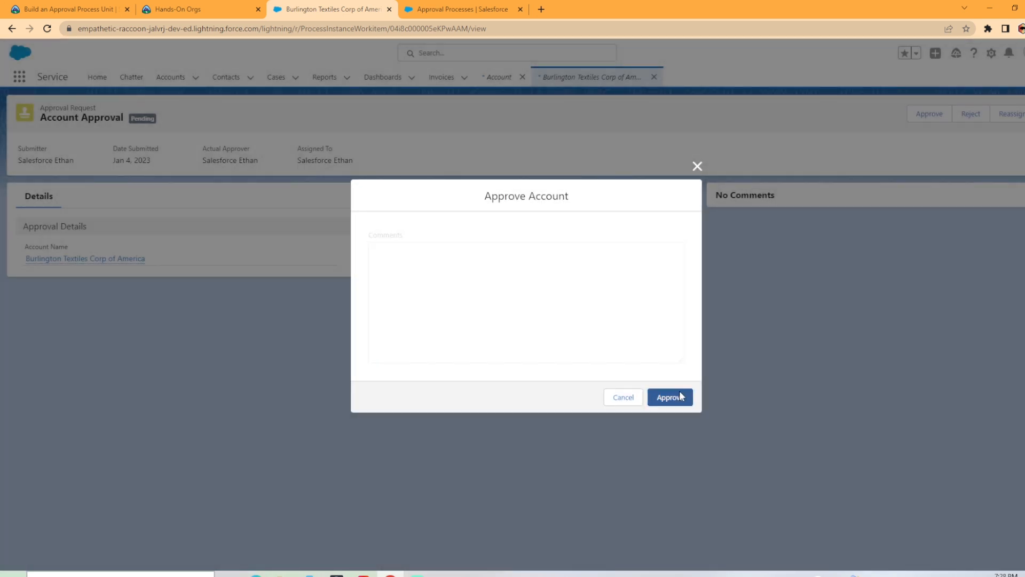
click(681, 395)
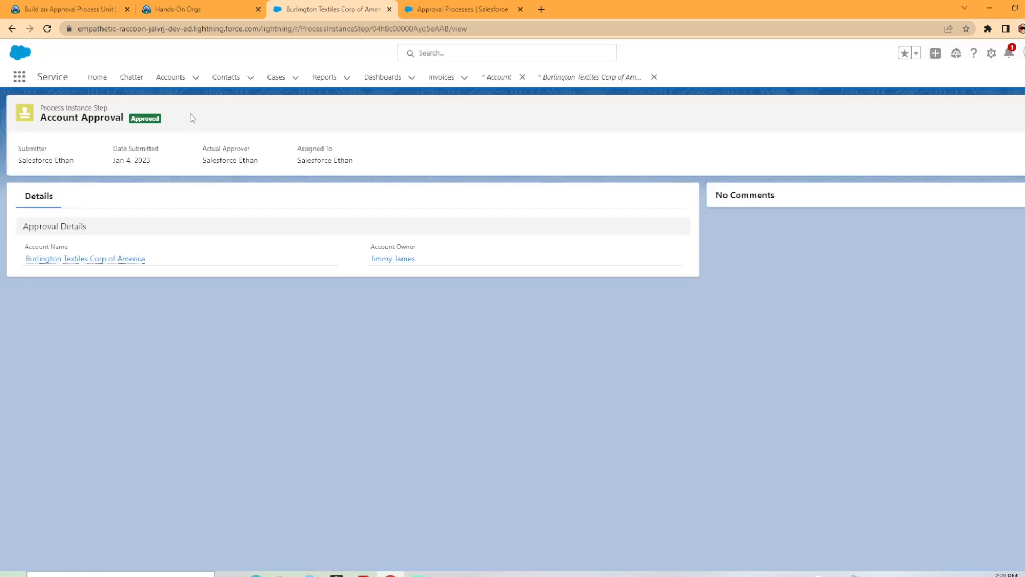
- Return to the Burlington Textiles account and examine its Type field and the entries in its Approval History
click(91, 260)
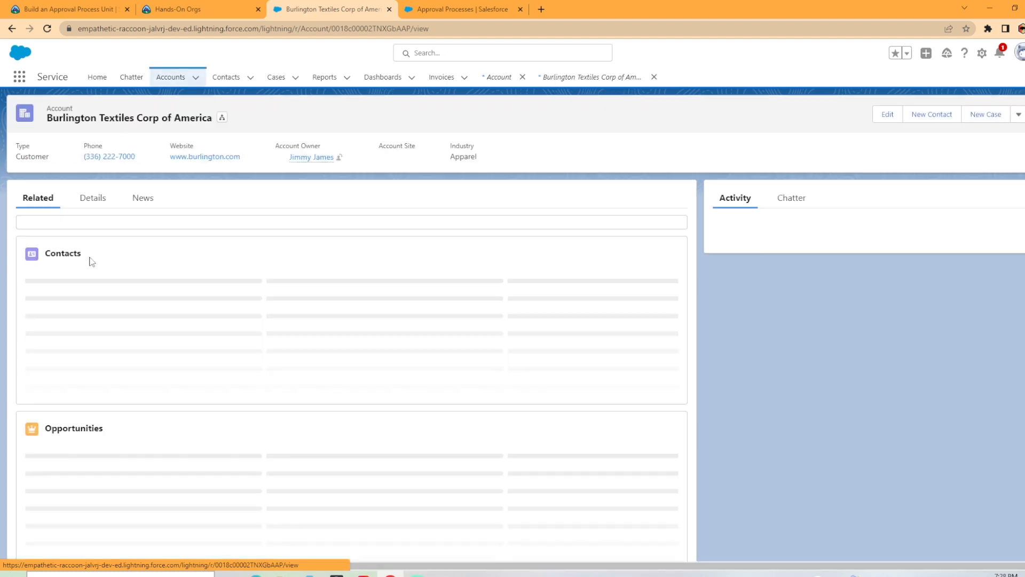
click(94, 207)
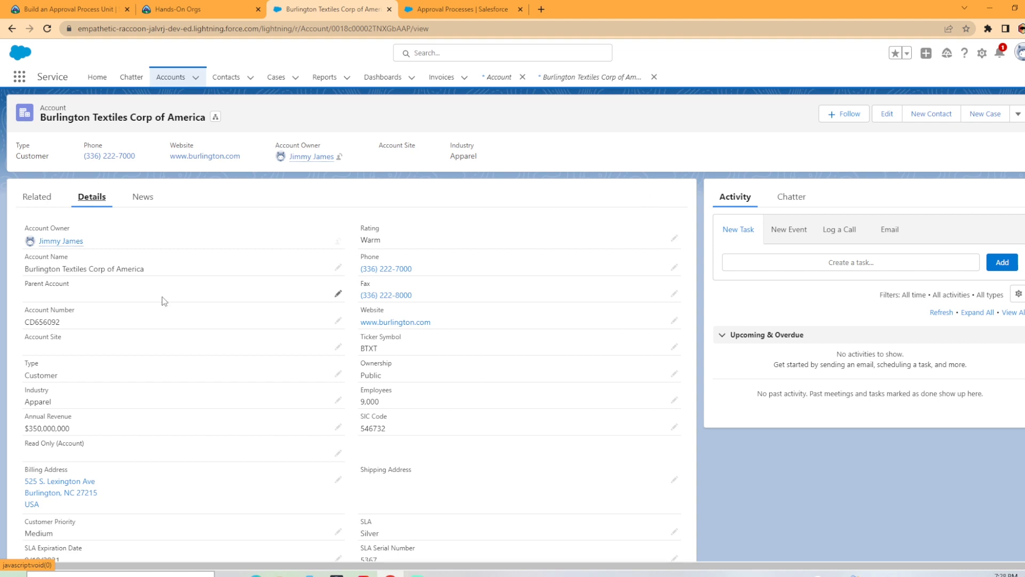
click(46, 209)
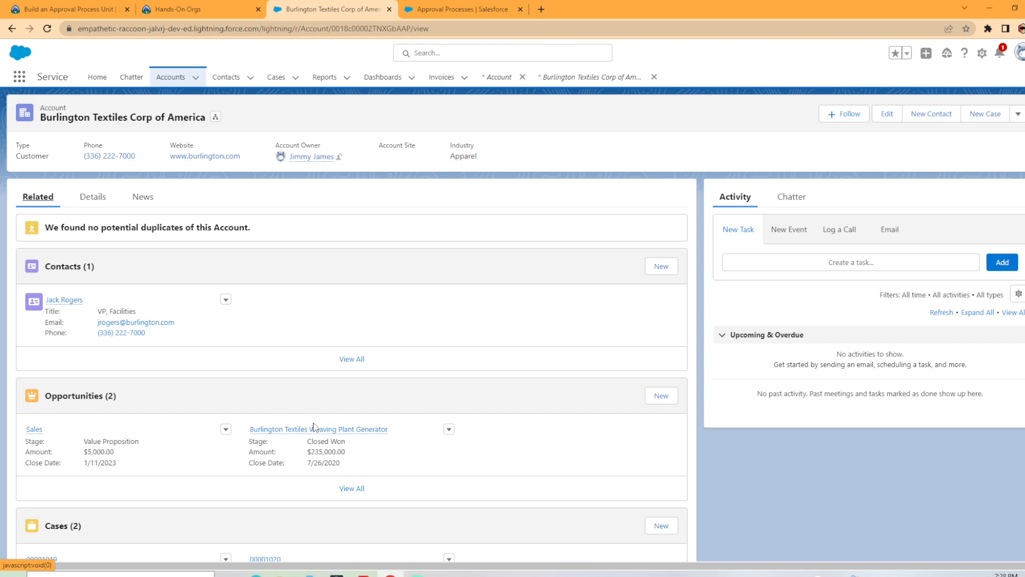
scroll(314, 427, down, 6)
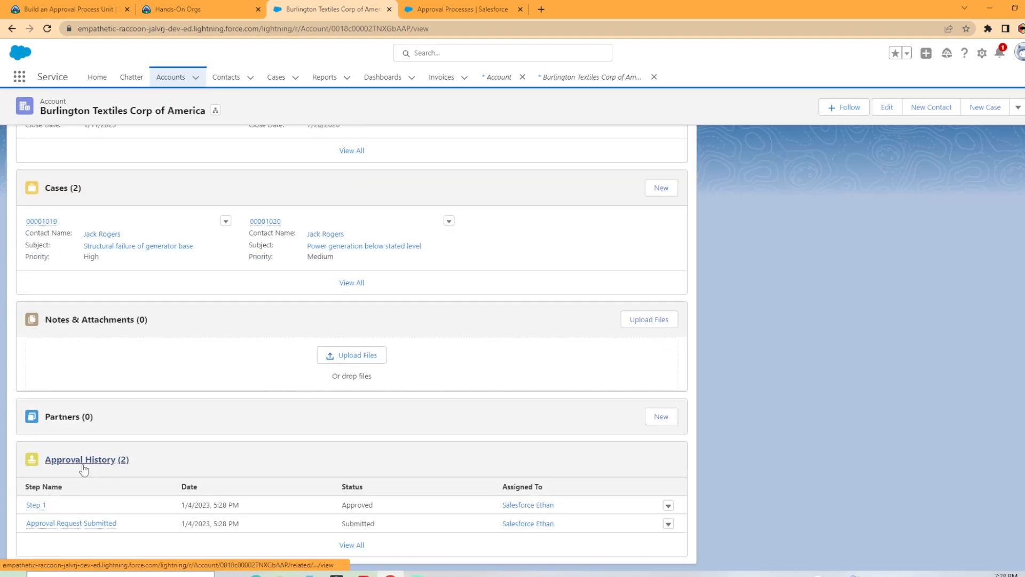
mouse_move(47, 530)
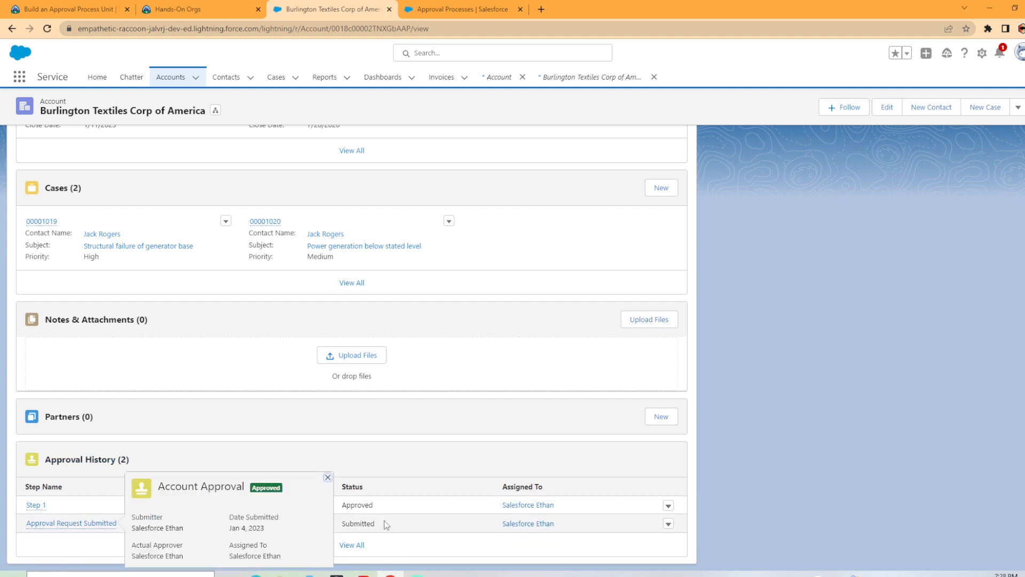